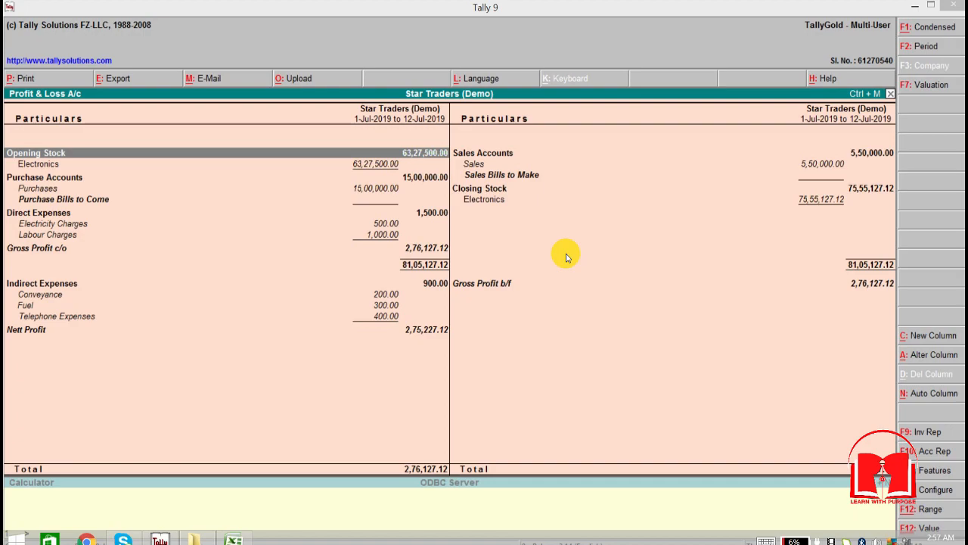
# - Switch to the Excel workbook and read the 31-Jul salary and commission payable entry on the Transactions sheet
pyautogui.click(233, 534)
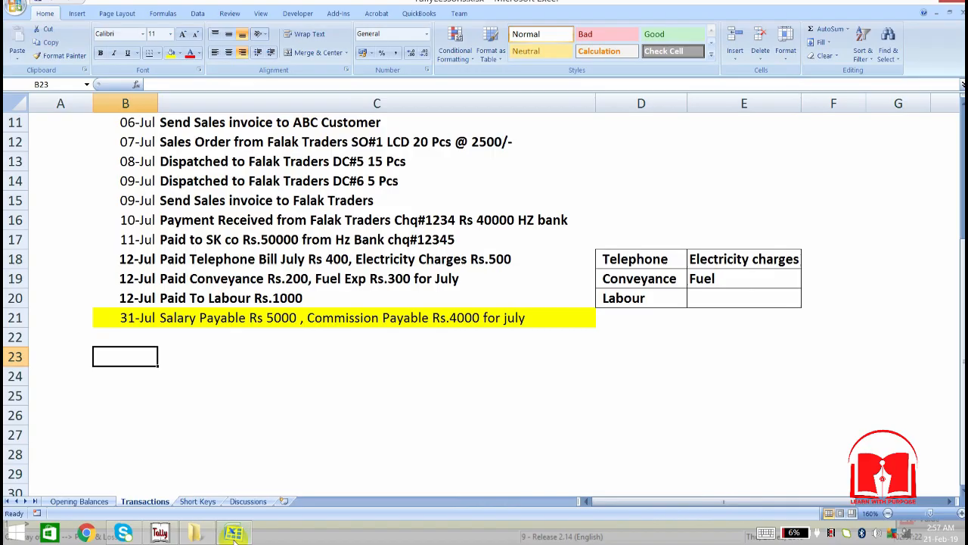
pyautogui.click(317, 320)
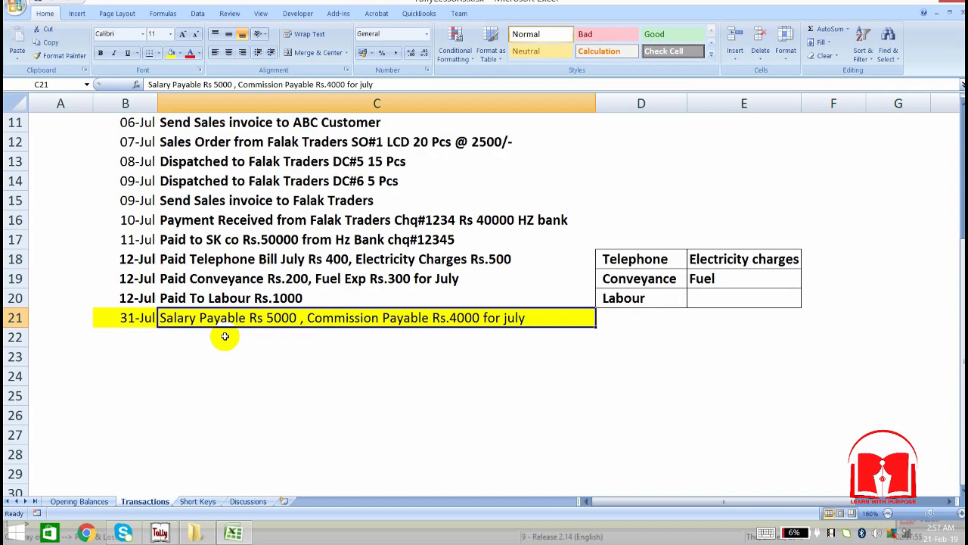
pyautogui.click(295, 346)
pyautogui.press('Down')
pyautogui.press('Up')
pyautogui.press('Up')
pyautogui.press('Up')
pyautogui.press('Up')
pyautogui.press('Up')
pyautogui.press('Up')
pyautogui.press('Up')
pyautogui.press('Up')
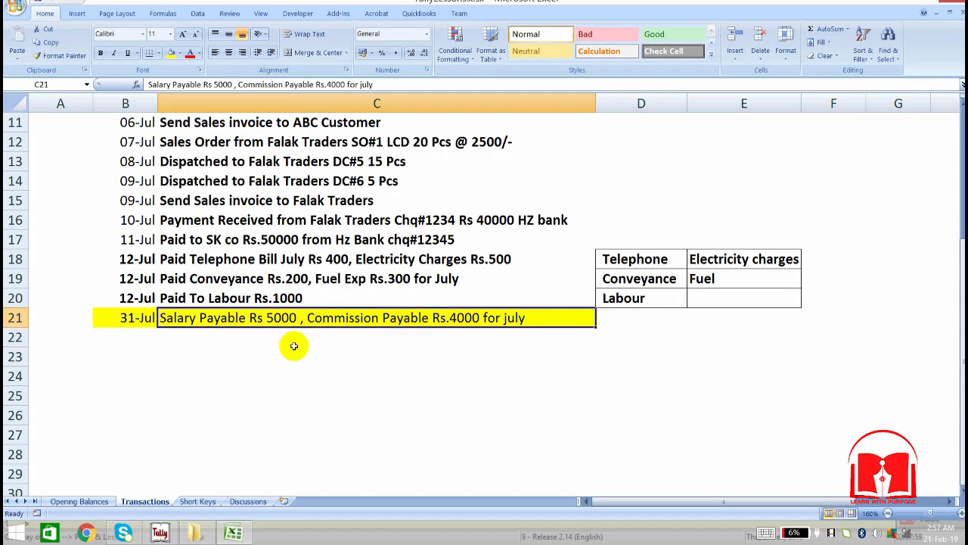
pyautogui.press('Right')
pyautogui.press('Right')
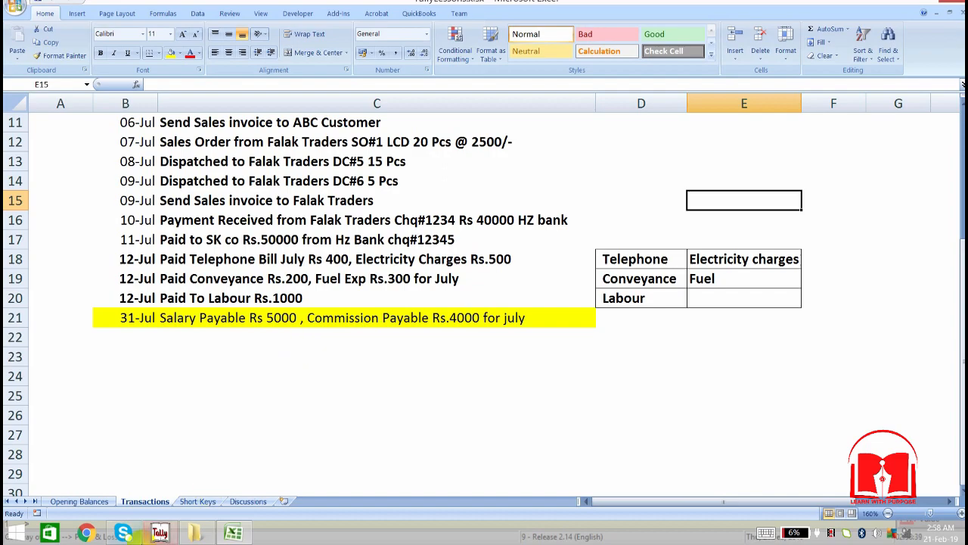
# - Switch back to Tally, leave the Profit & Loss report and open the display of a single account group
pyautogui.moveTo(159, 533)
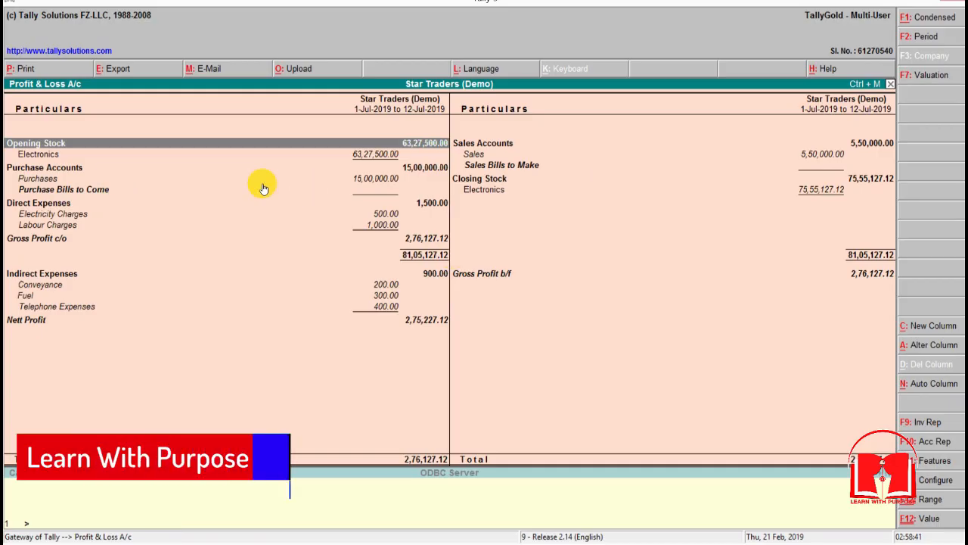
pyautogui.press('Escape')
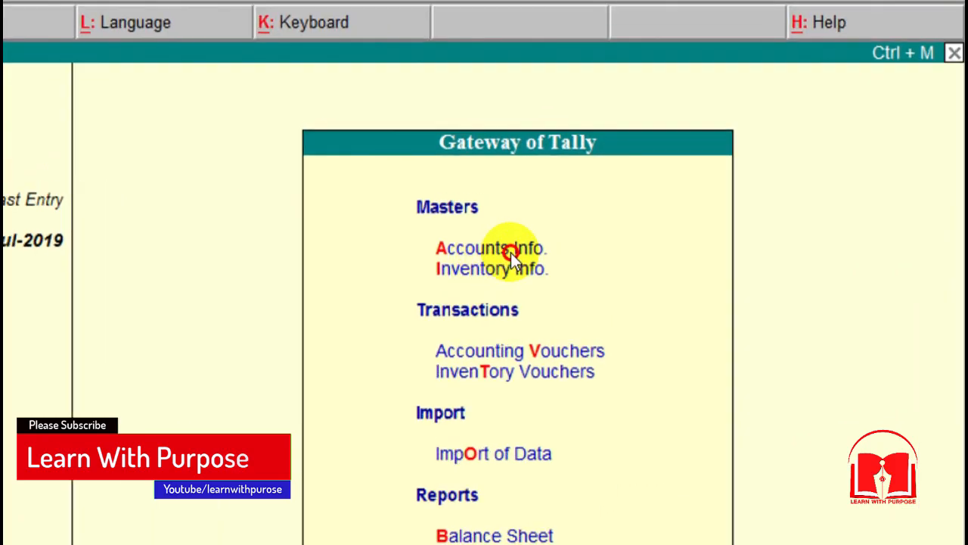
pyautogui.click(511, 253)
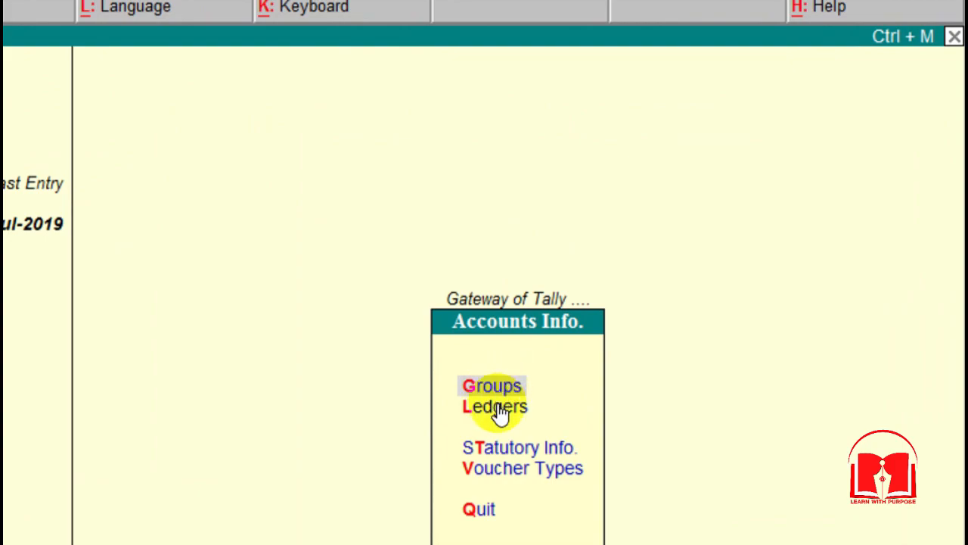
pyautogui.click(498, 384)
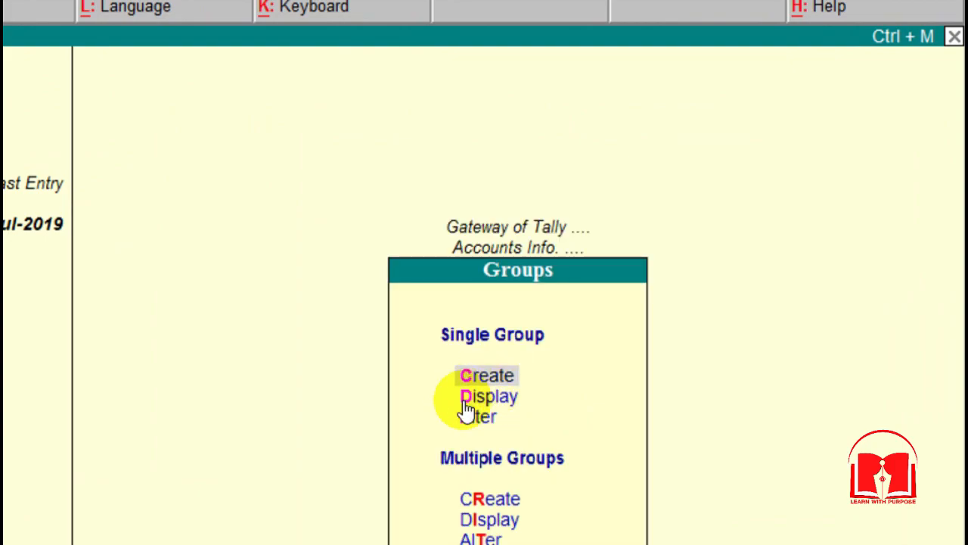
pyautogui.click(489, 397)
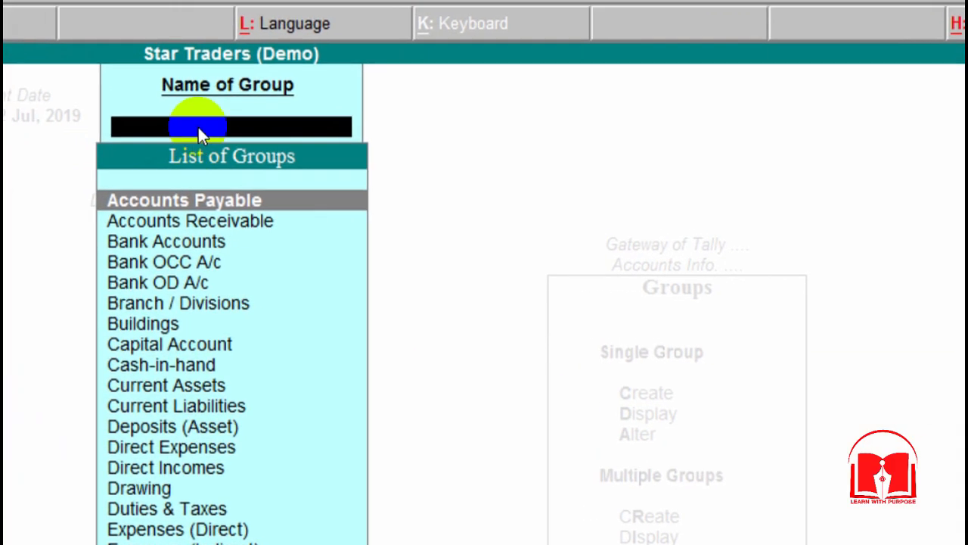
pyautogui.write('Acc')
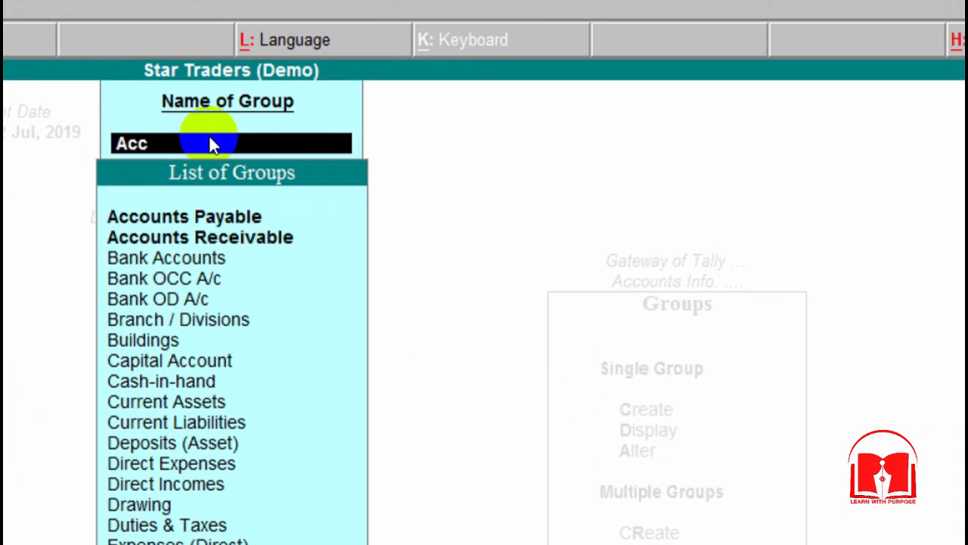
pyautogui.press('Return')
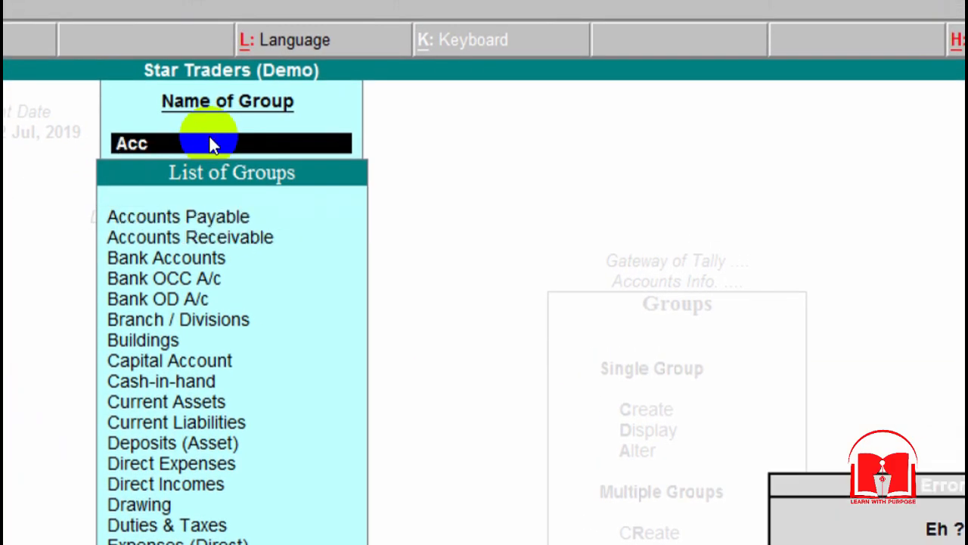
pyautogui.press('BackSpace')
pyautogui.press('BackSpace')
pyautogui.press('BackSpace')
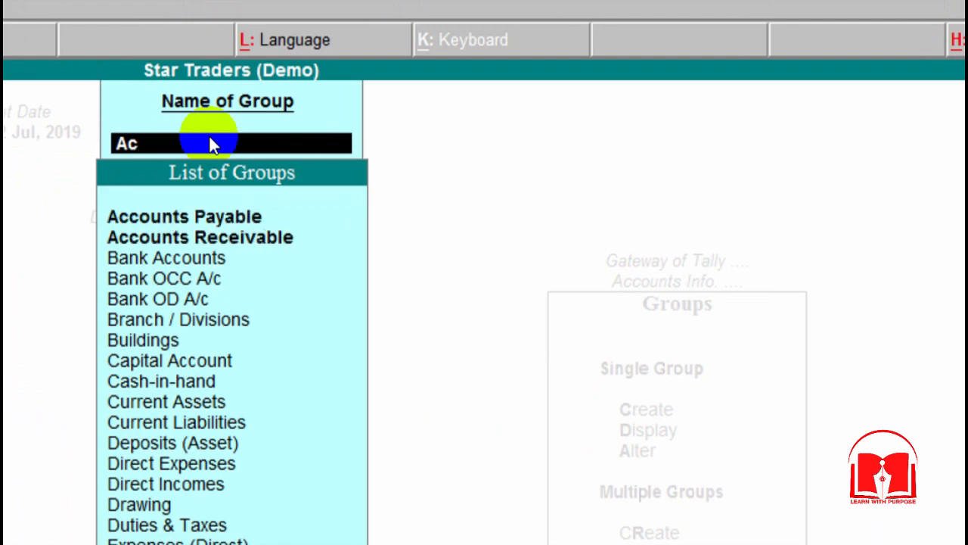
pyautogui.write('L')
pyautogui.press('Return')
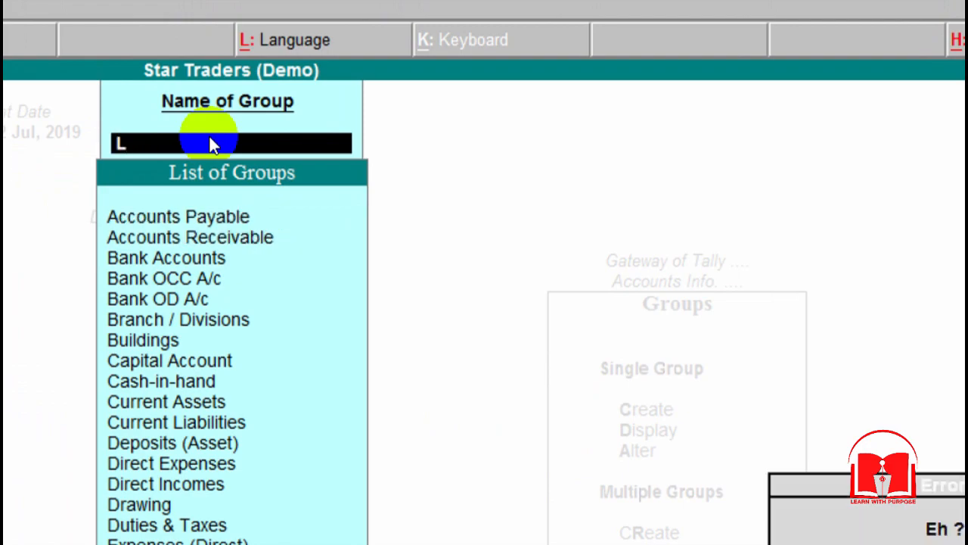
pyautogui.press('BackSpace')
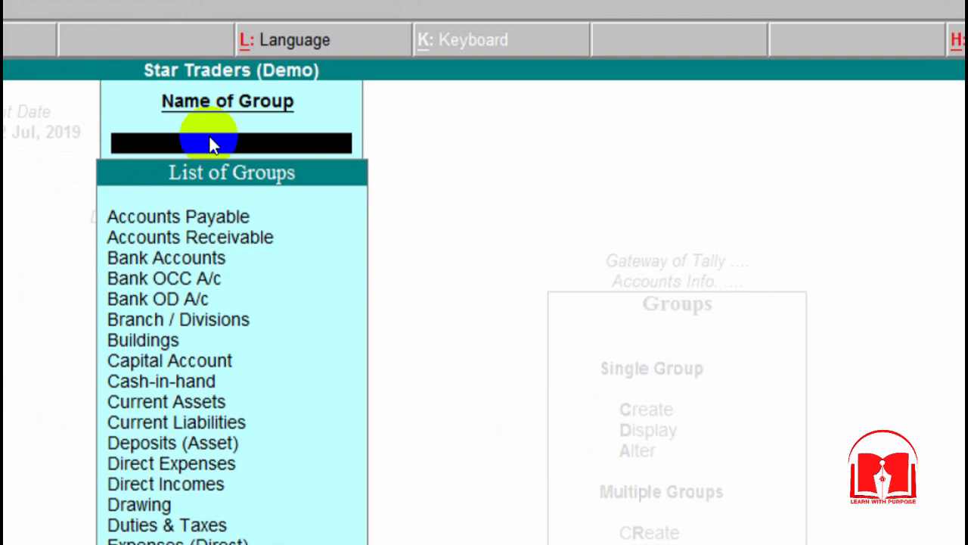
# - Look up Current Liabilities in the list of groups, then leave the group display without opening it
pyautogui.write('Curr')
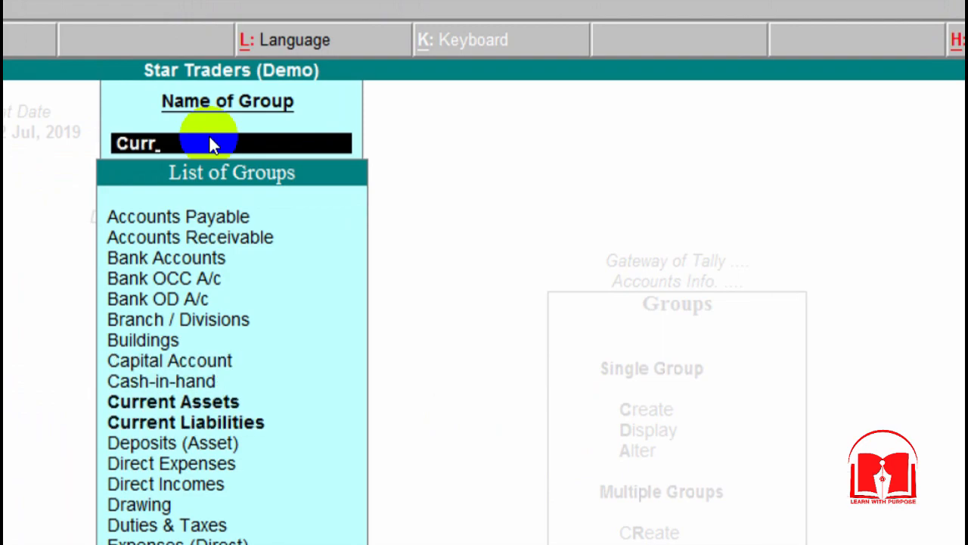
pyautogui.press('Down')
pyautogui.press('Down')
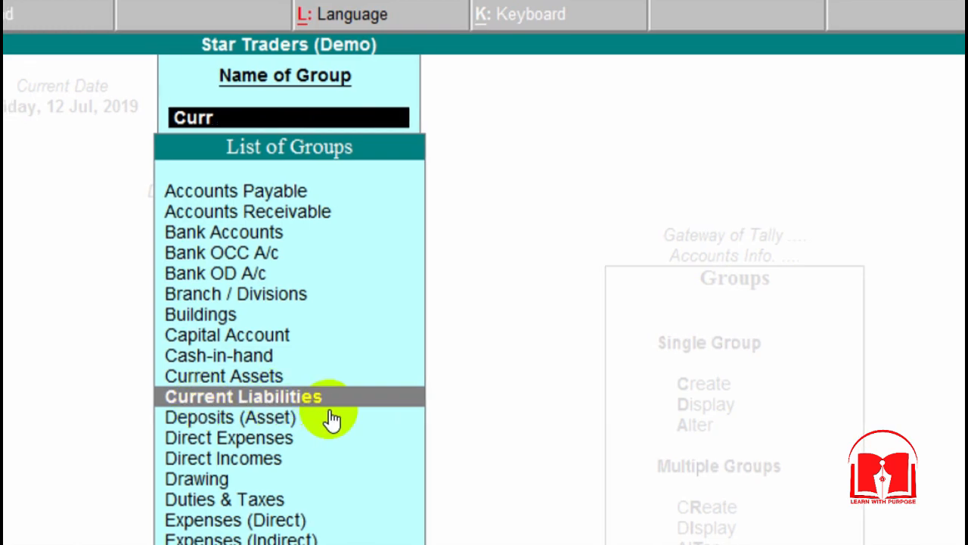
pyautogui.press('BackSpace')
pyautogui.press('BackSpace')
pyautogui.press('BackSpace')
pyautogui.press('BackSpace')
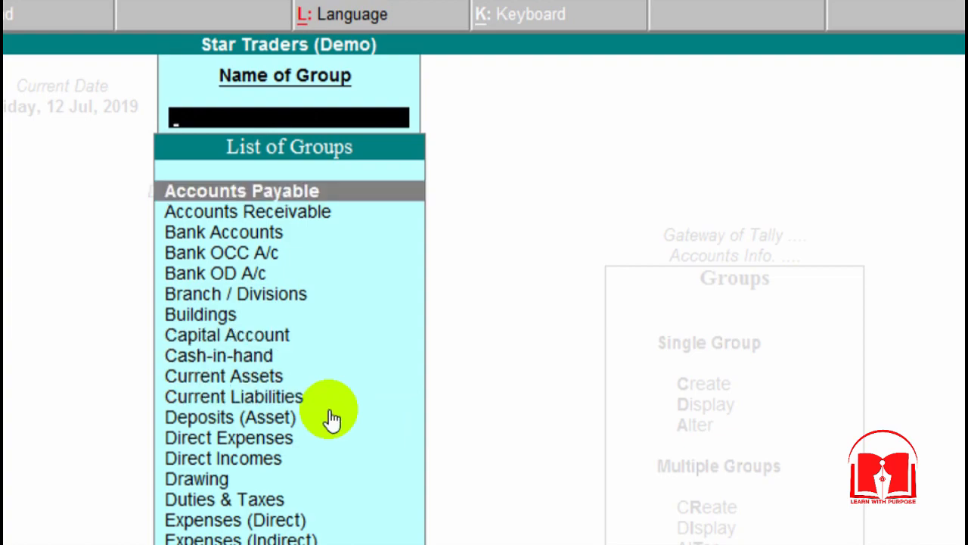
pyautogui.press('Escape')
pyautogui.press('Escape')
# - Open the creation form for a single ledger in the accounts masters
pyautogui.press('Down')
pyautogui.press('Return')
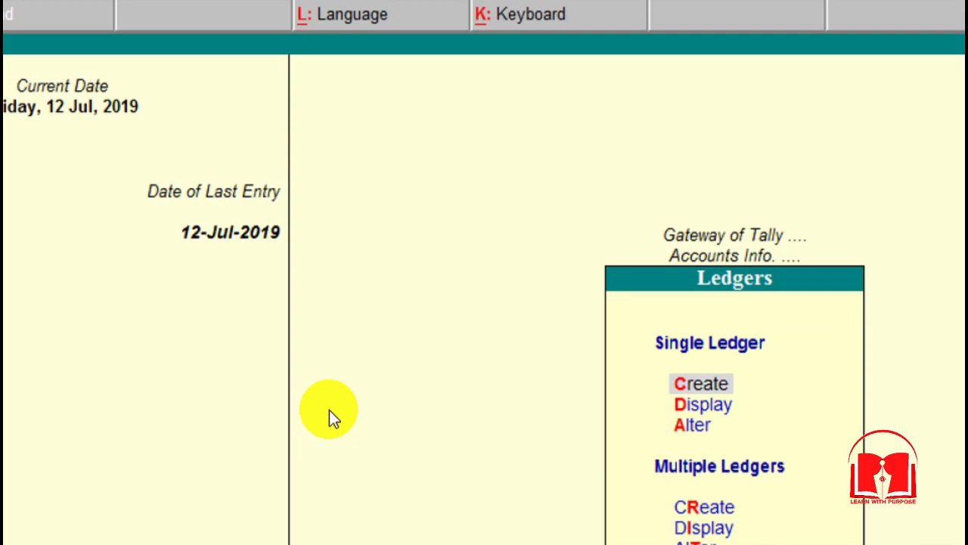
pyautogui.press('Return')
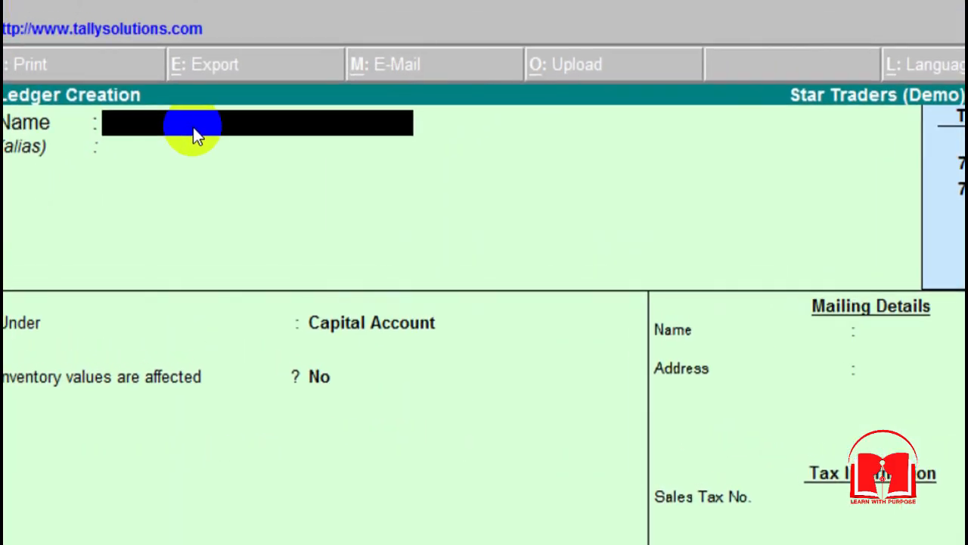
pyautogui.write('Salary')
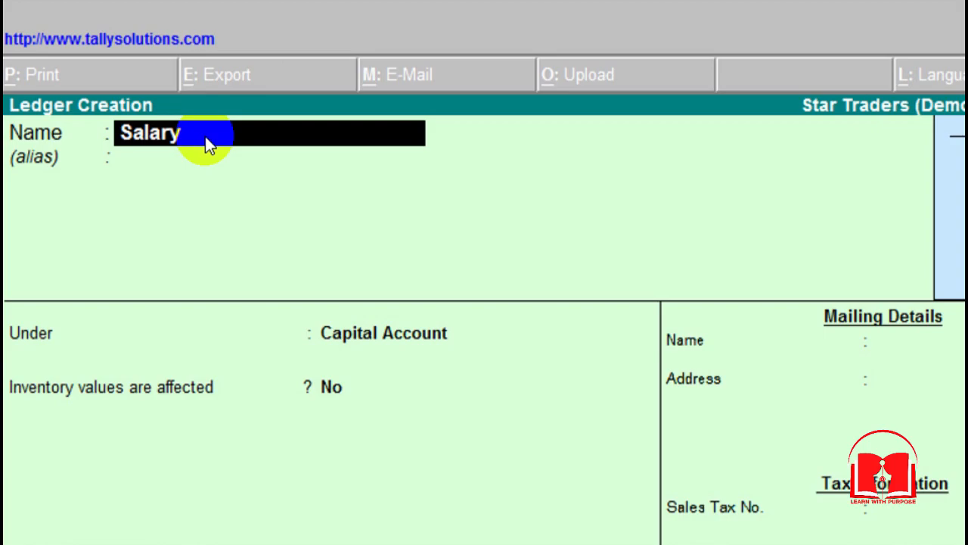
pyautogui.press('BackSpace')
pyautogui.press('BackSpace')
pyautogui.press('BackSpace')
pyautogui.press('BackSpace')
pyautogui.press('BackSpace')
pyautogui.press('BackSpace')
# - Create a ledger named Accrued Salary under the Current Liabilities group, without an alias, and save it
pyautogui.write('Accr')
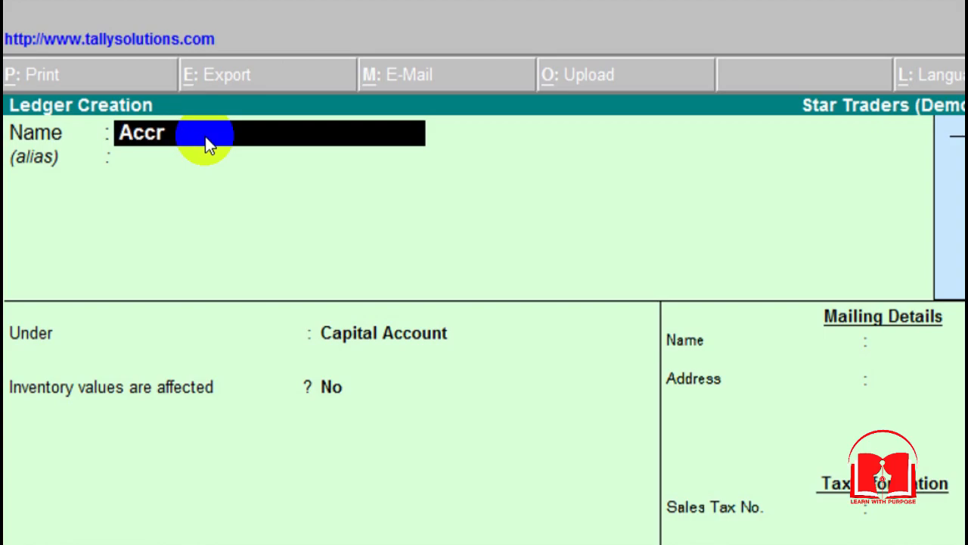
pyautogui.write('ued Salary')
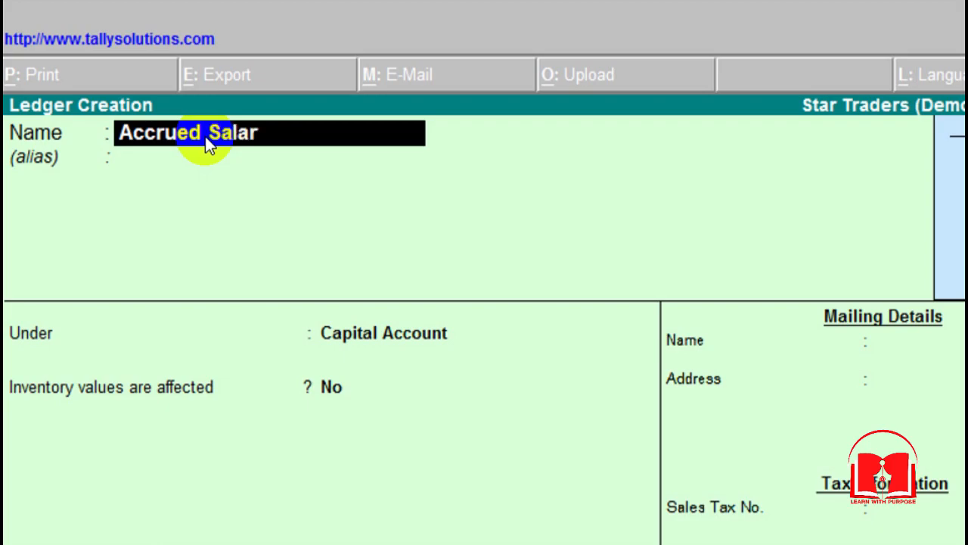
pyautogui.press('Return')
pyautogui.press('Return')
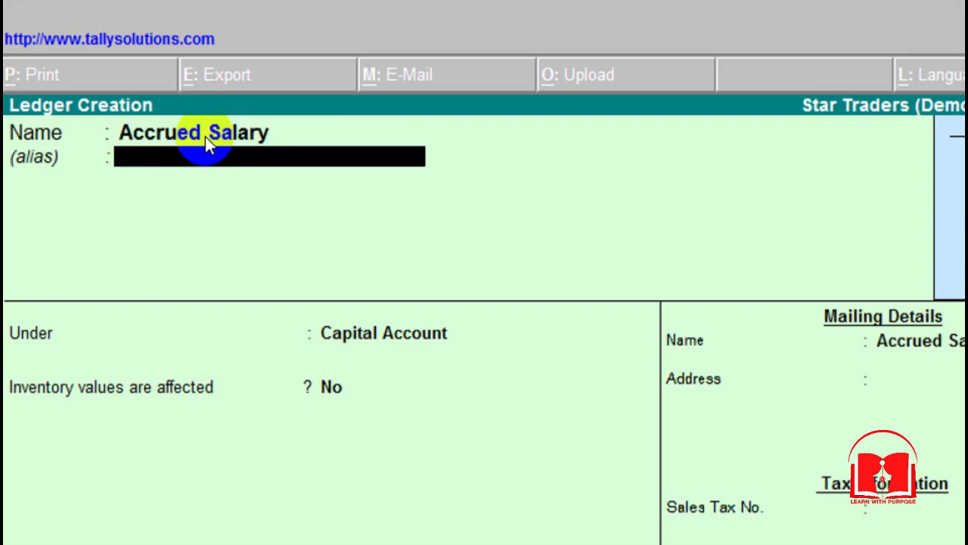
pyautogui.write('Curr')
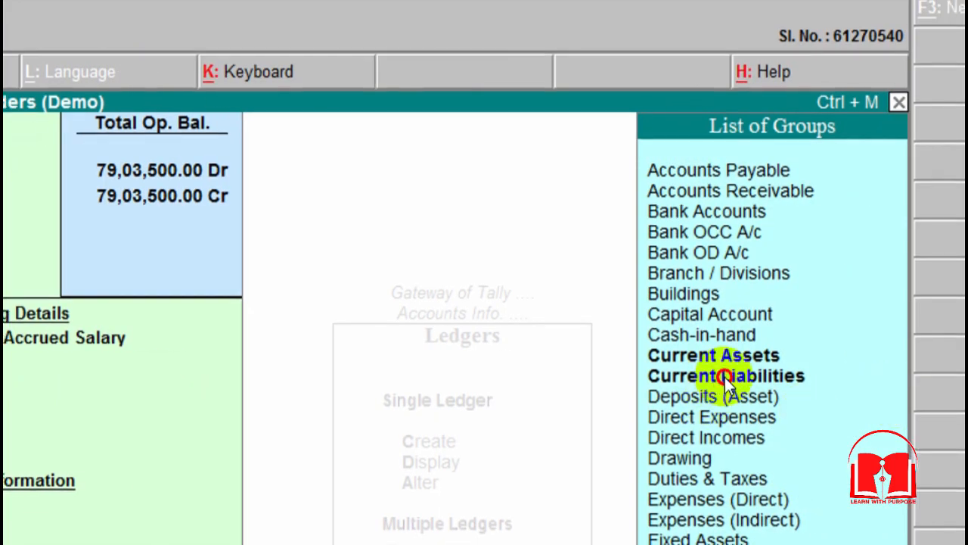
pyautogui.click(775, 377)
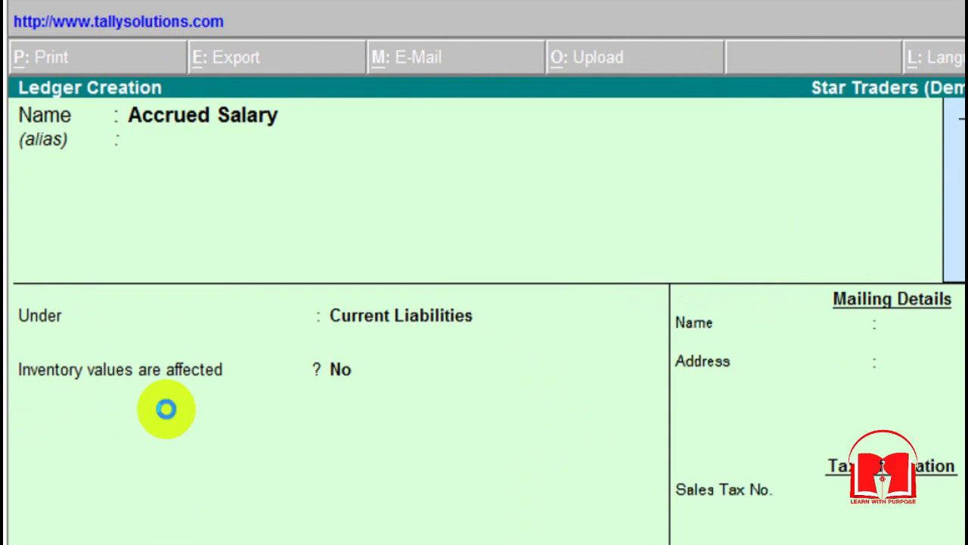
pyautogui.press('Return')
# - Create a ledger named Accrued Commission, also under Current Liabilities and without an alias, and save it
pyautogui.write('Acc')
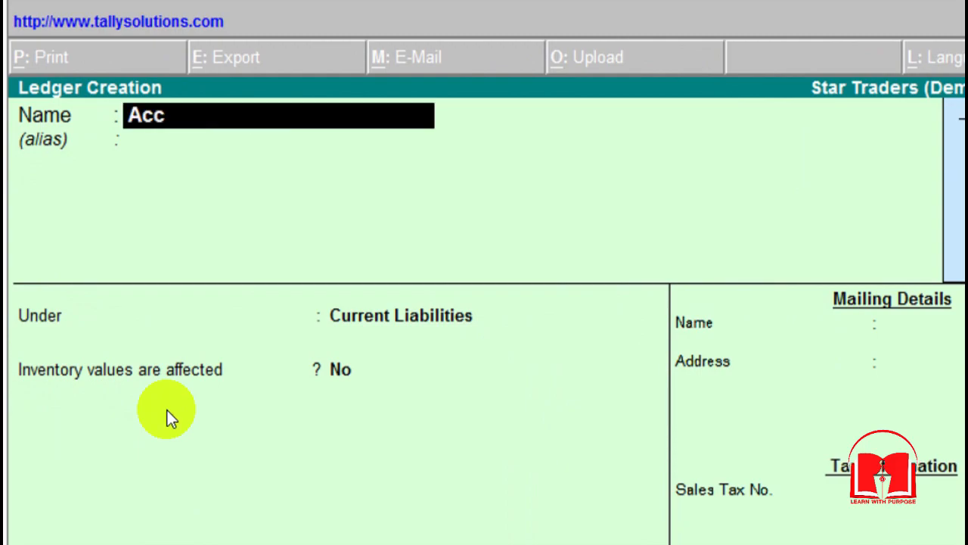
pyautogui.write('rued Commission')
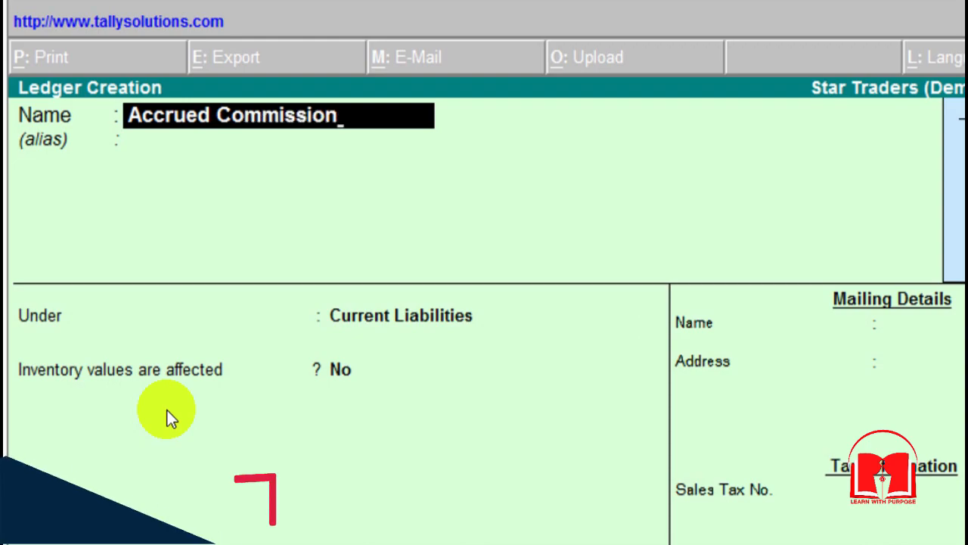
pyautogui.press('Return')
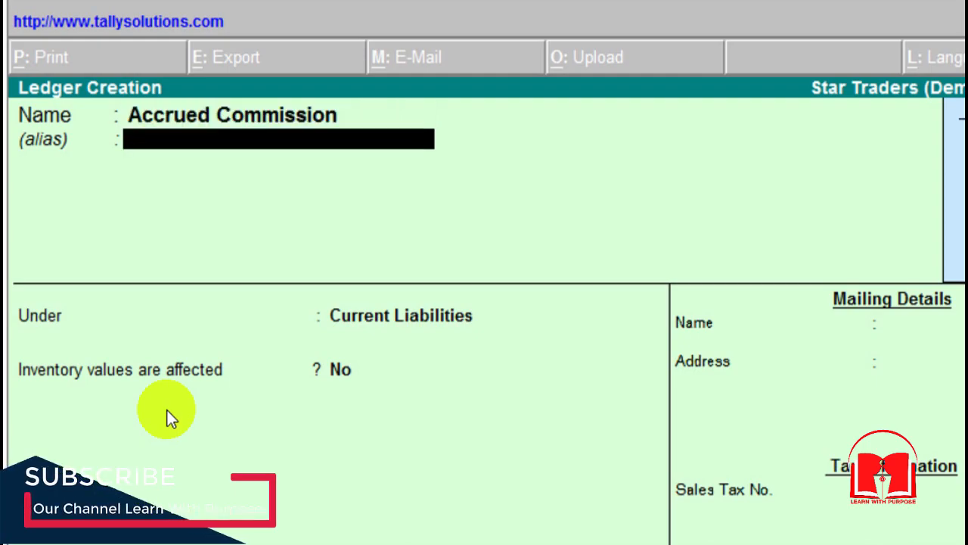
pyautogui.press('Return')
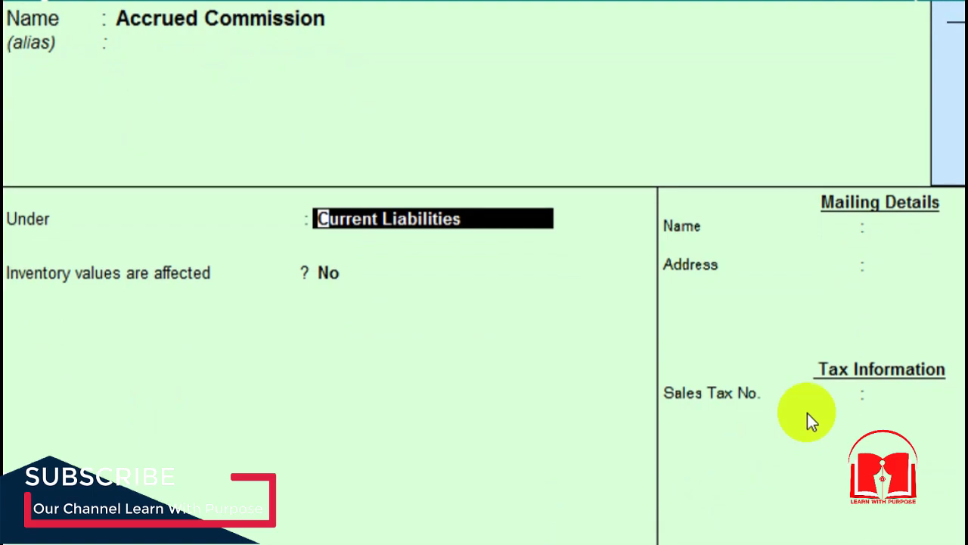
pyautogui.press('Return')
pyautogui.press('Return')
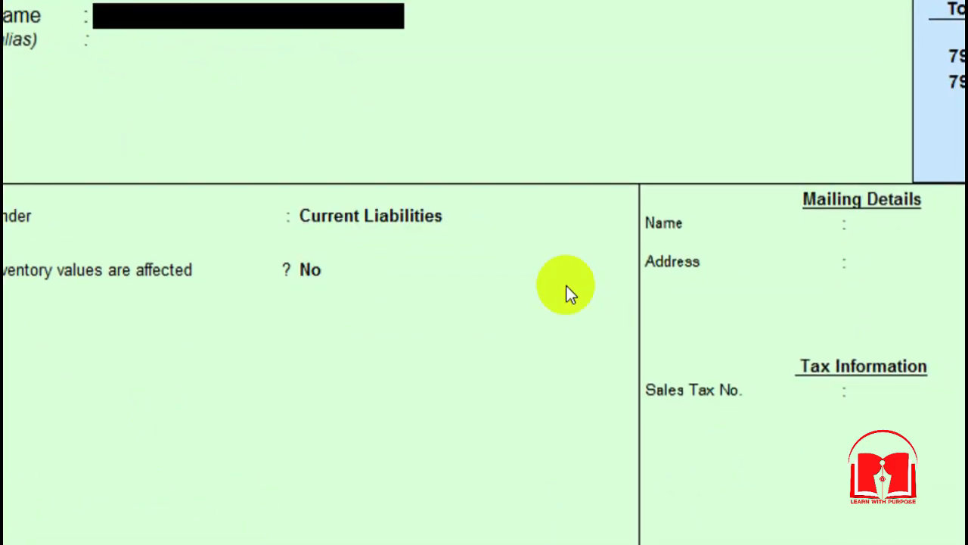
pyautogui.write('Commissi')
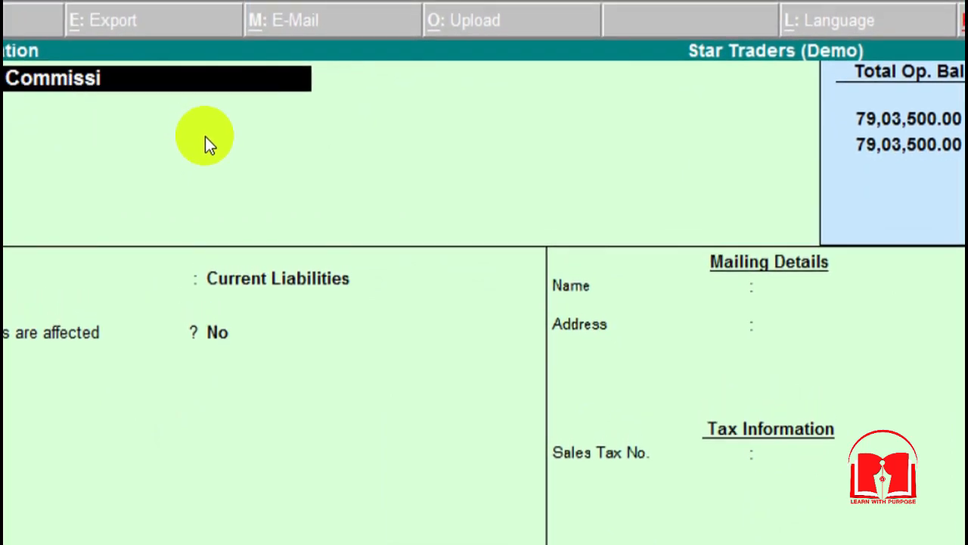
pyautogui.write('on Exp')
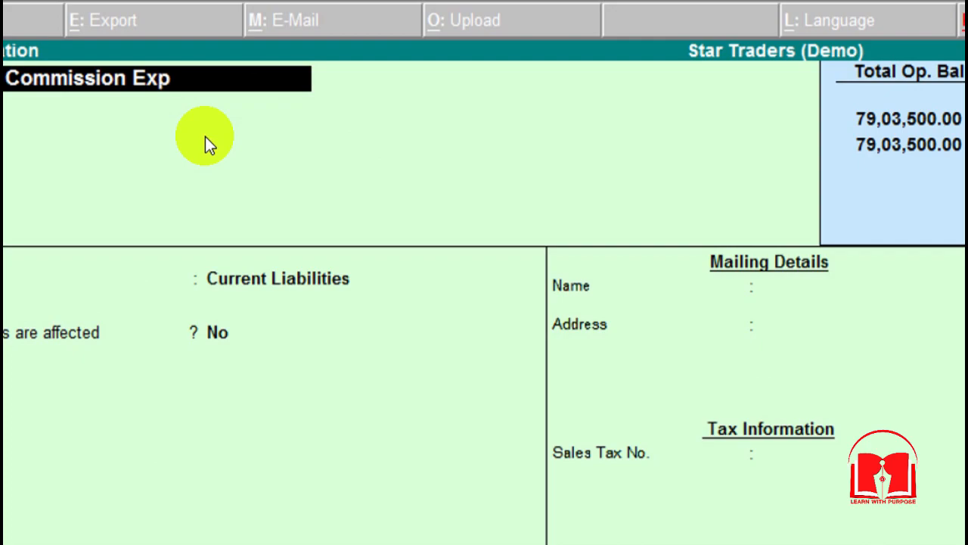
pyautogui.press('Return')
pyautogui.press('Return')
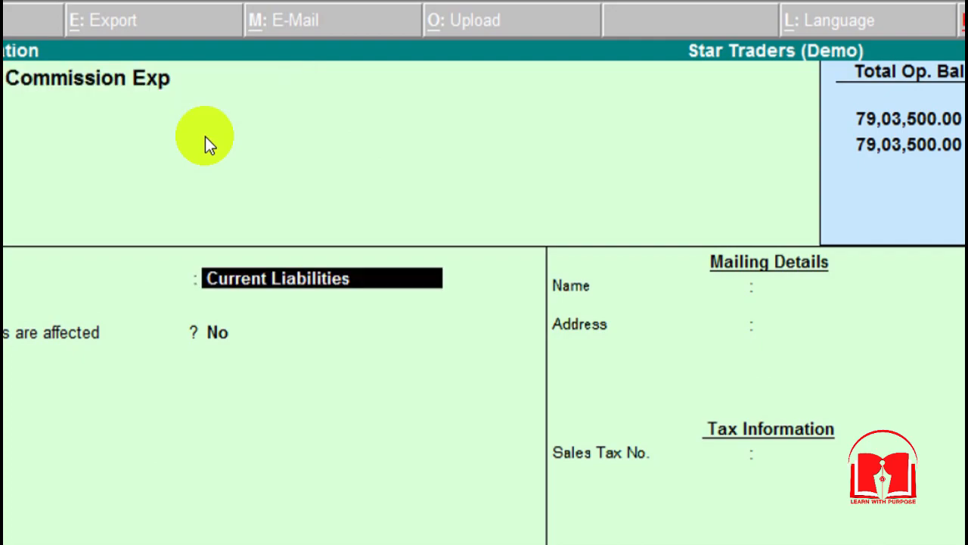
pyautogui.write('Ex')
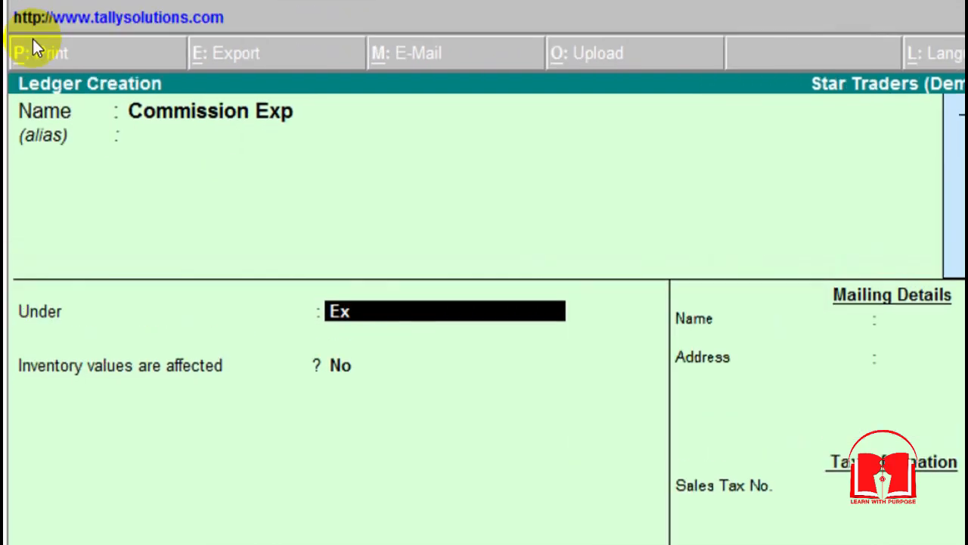
pyautogui.press('BackSpace')
pyautogui.press('BackSpace')
pyautogui.press('Escape')
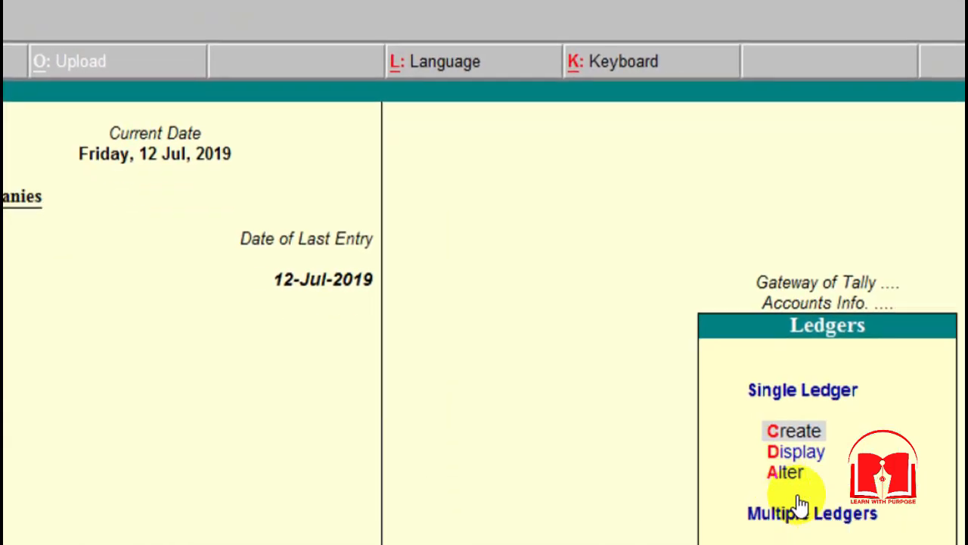
# - Check the list of existing ledgers for salary and commission expense ledgers, then leave the list without opening any
pyautogui.click(762, 410)
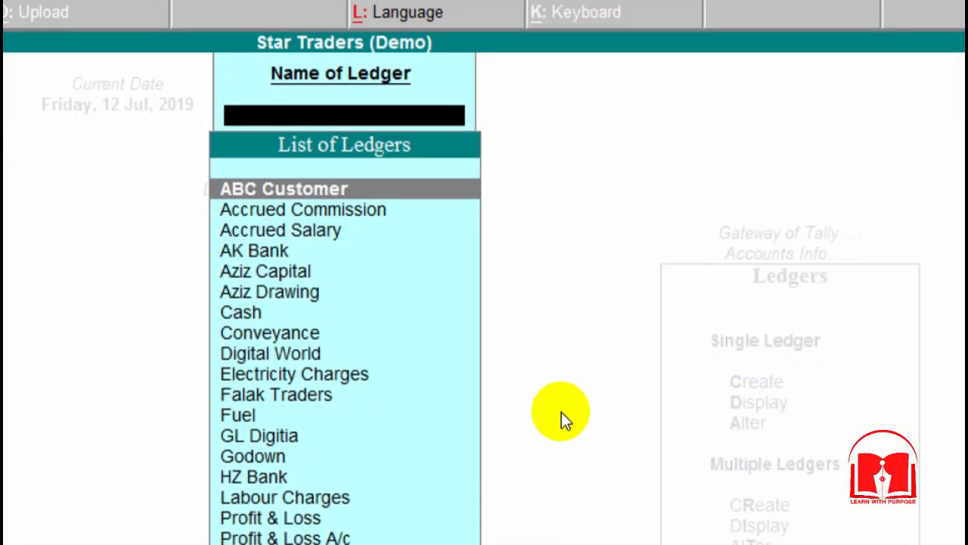
pyautogui.write('Sal')
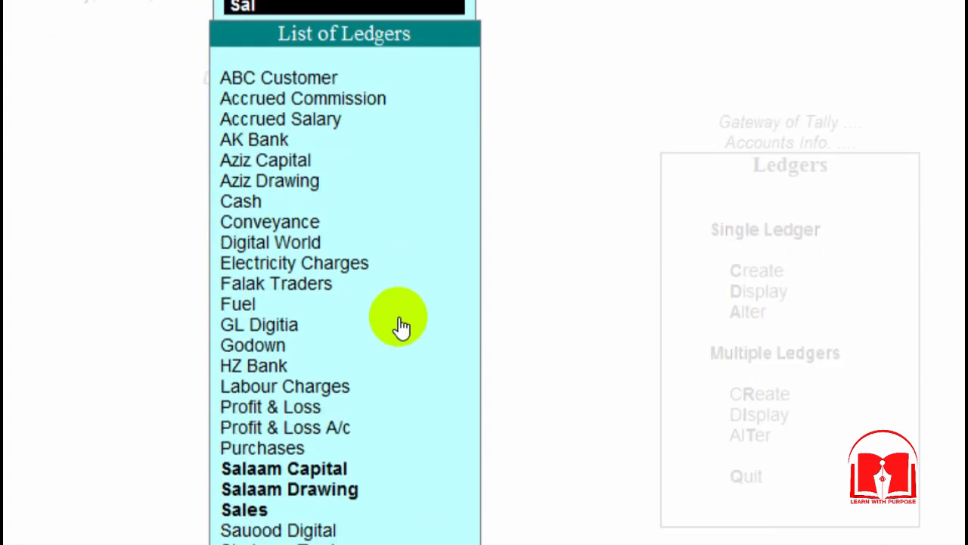
pyautogui.write('a')
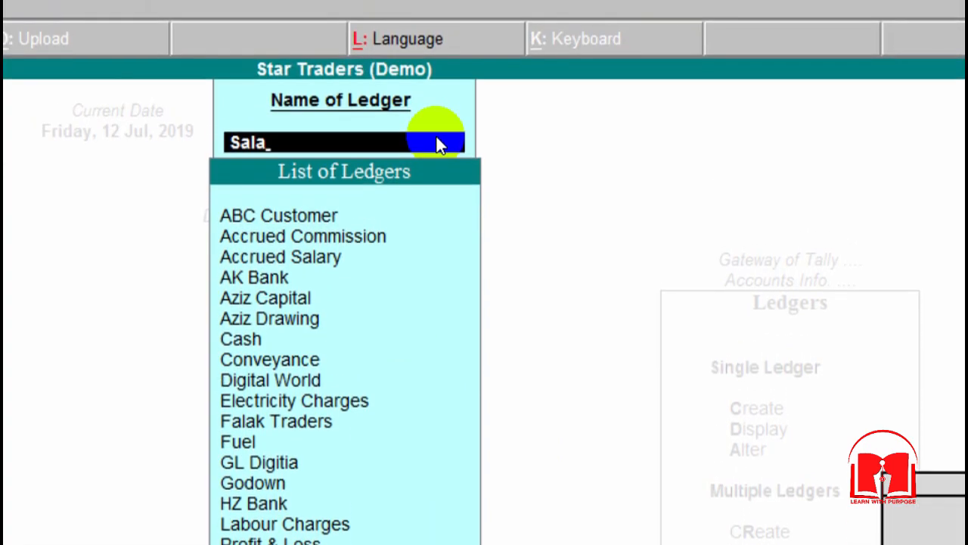
pyautogui.press('BackSpace')
pyautogui.press('BackSpace')
pyautogui.press('BackSpace')
pyautogui.press('BackSpace')
pyautogui.write('Co')
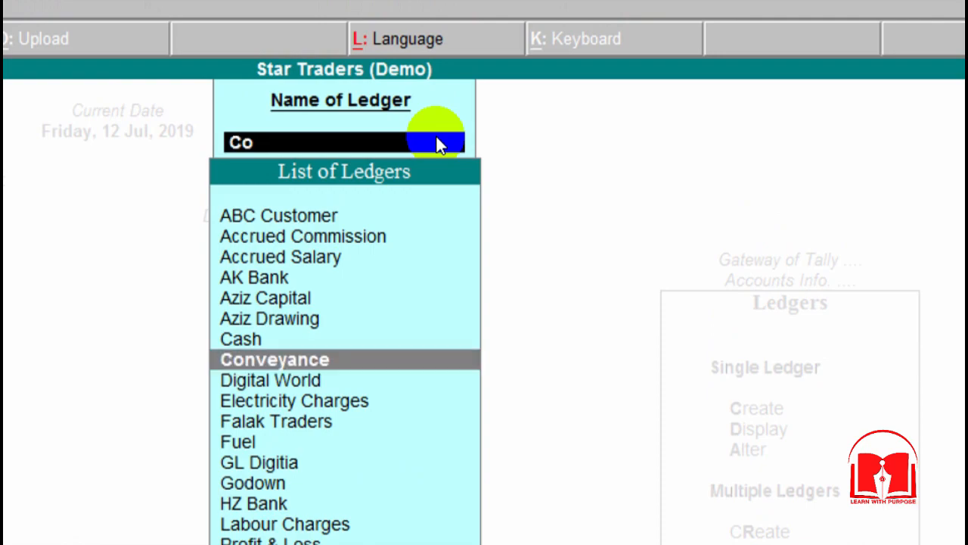
pyautogui.press('BackSpace')
pyautogui.press('BackSpace')
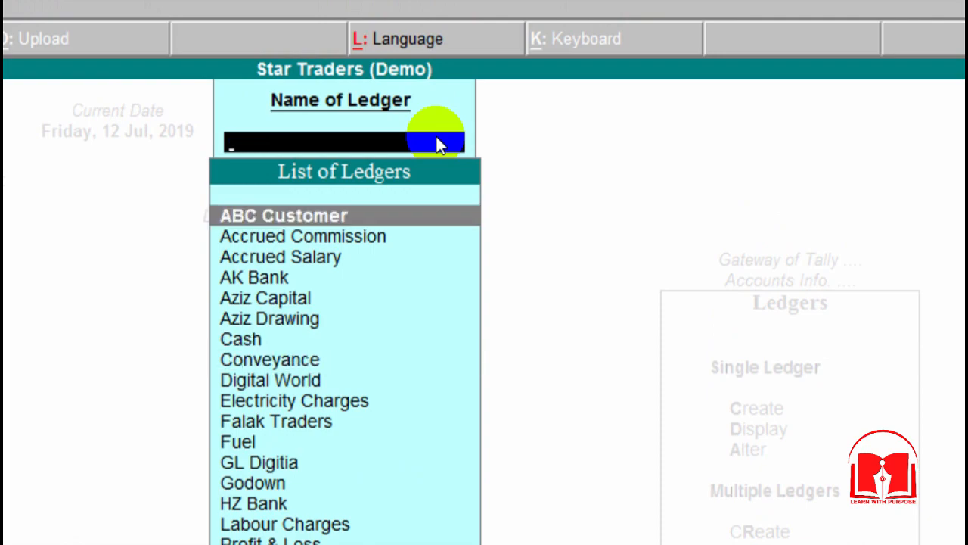
pyautogui.press('Escape')
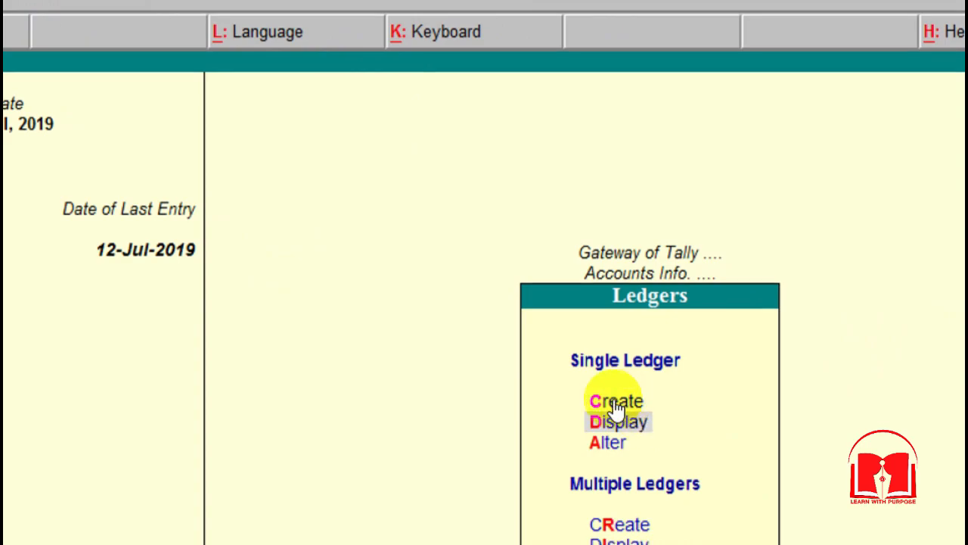
# - Create a single ledger named Salary & Wages under the Direct Expenses group, without an alias, and save it
pyautogui.click(675, 410)
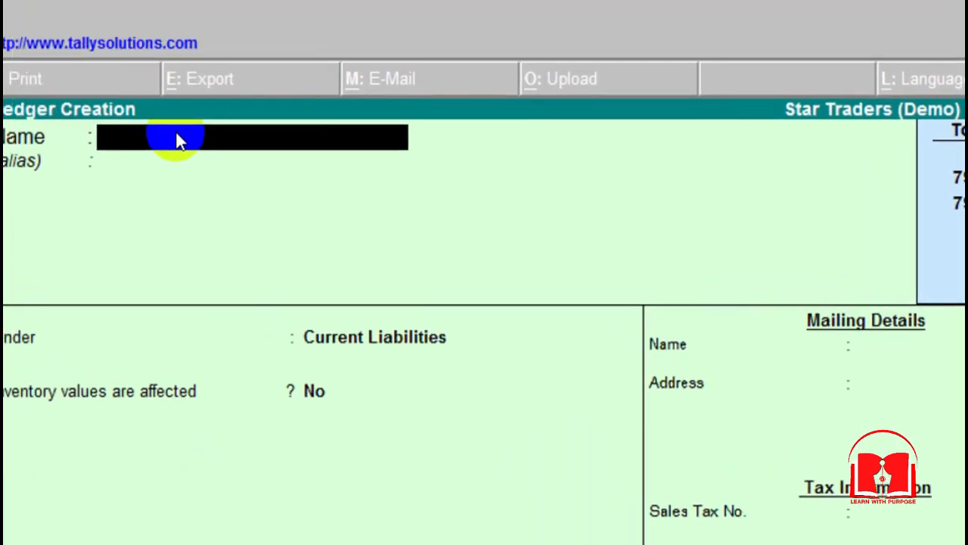
pyautogui.write('Salary')
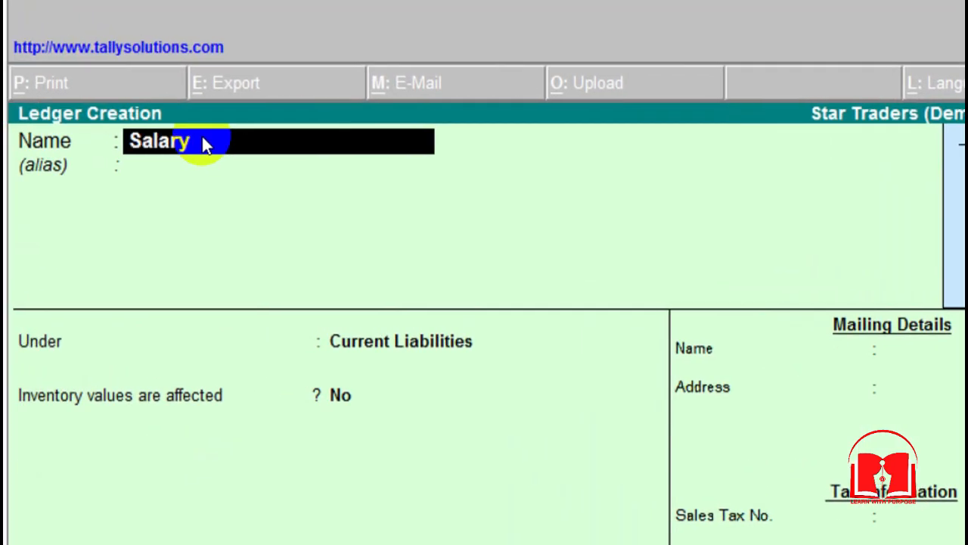
pyautogui.write(' & Wages')
pyautogui.press('Return')
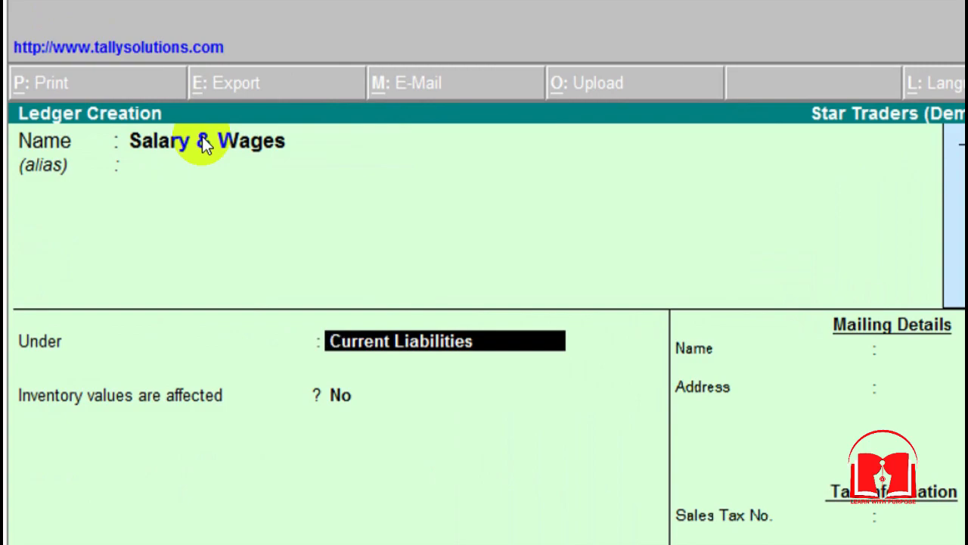
pyautogui.write('Di')
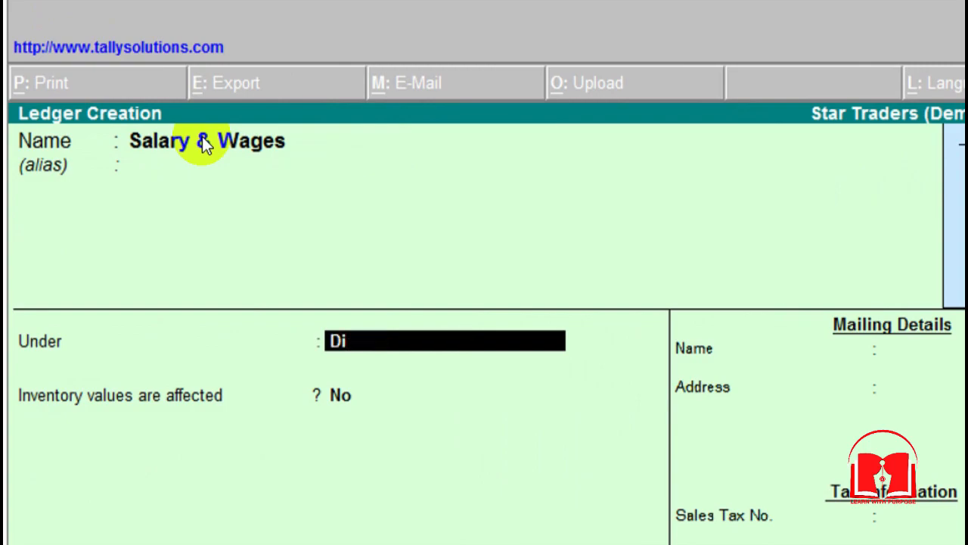
pyautogui.press('Return')
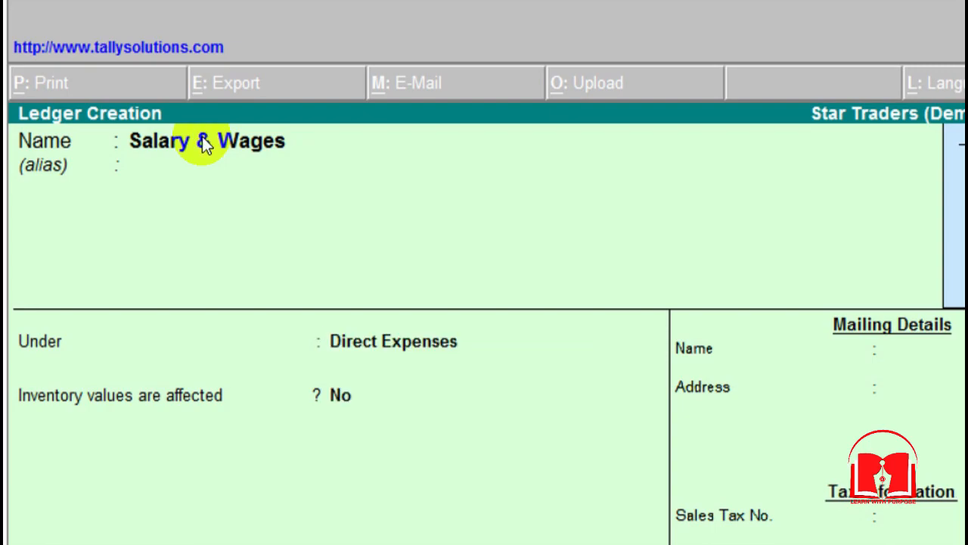
# - Create a ledger named Commission Expenses under Direct Expenses, without an alias, save it and return to the Gateway of Tally
pyautogui.click(204, 144)
pyautogui.write('Commission')
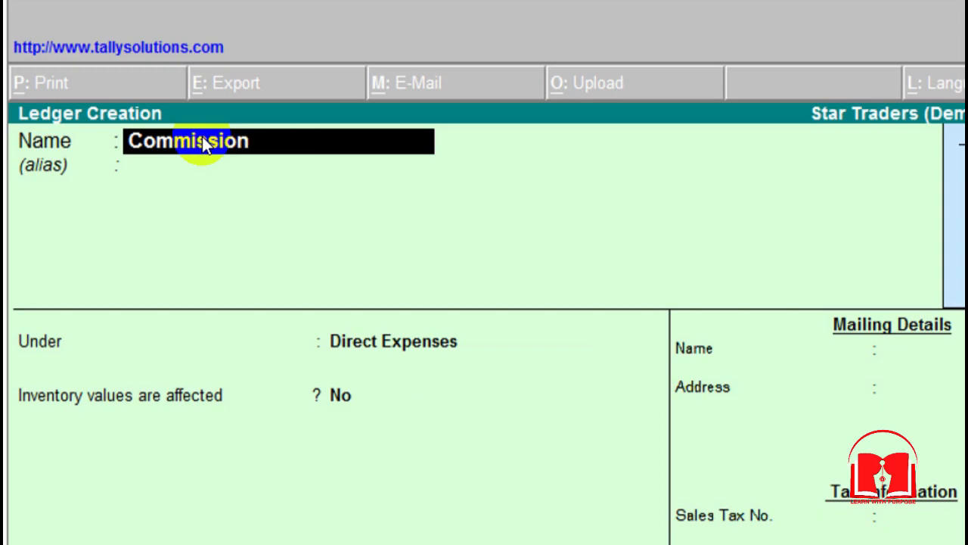
pyautogui.write(' Expenses')
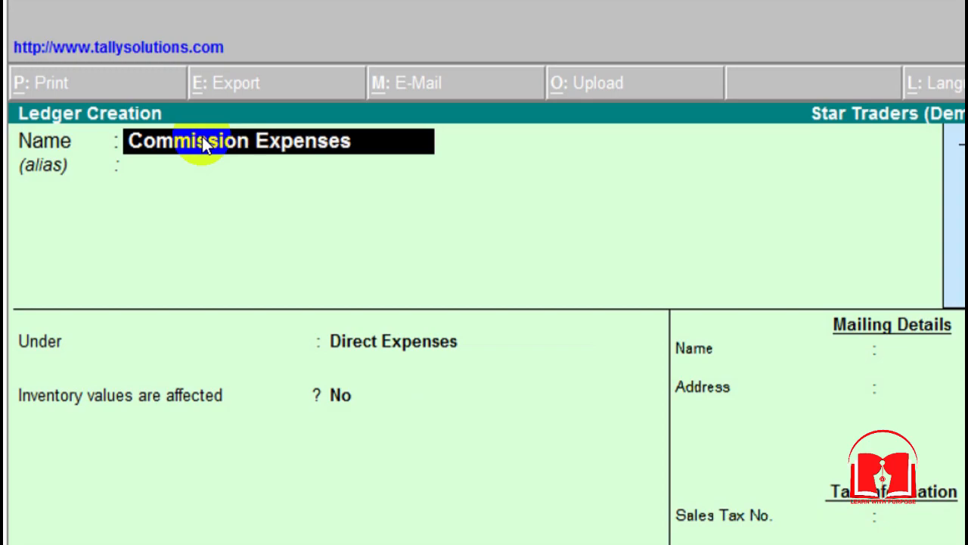
pyautogui.press('Return')
pyautogui.press('Return')
pyautogui.press('Return')
pyautogui.press('Return')
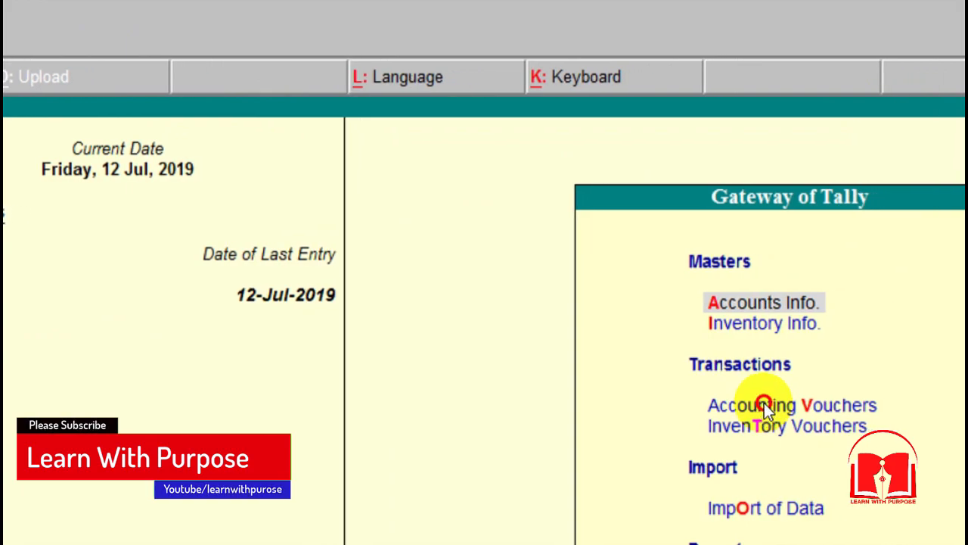
# - Start a journal voucher and debit Salary & Wages with the 5,000 salary payable given in the transaction list
pyautogui.click(798, 407)
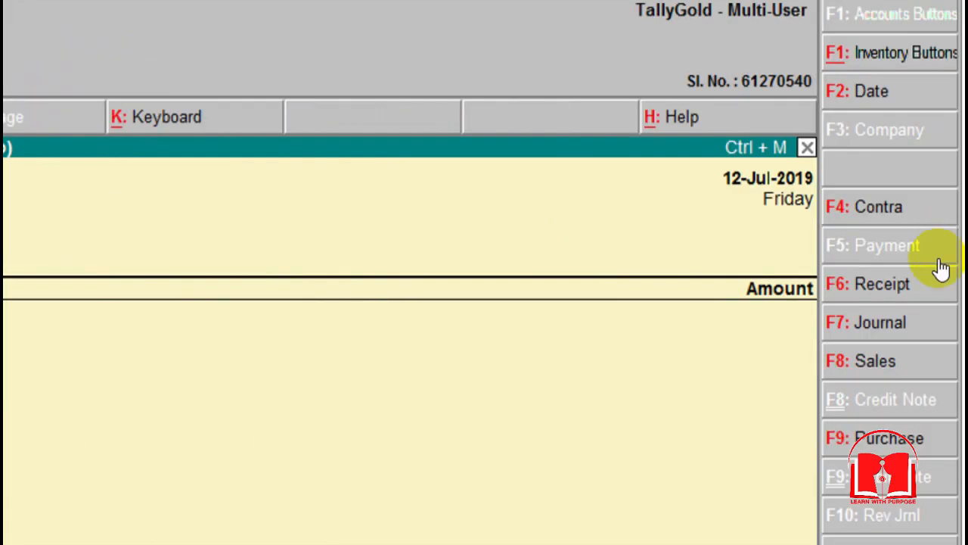
pyautogui.click(866, 324)
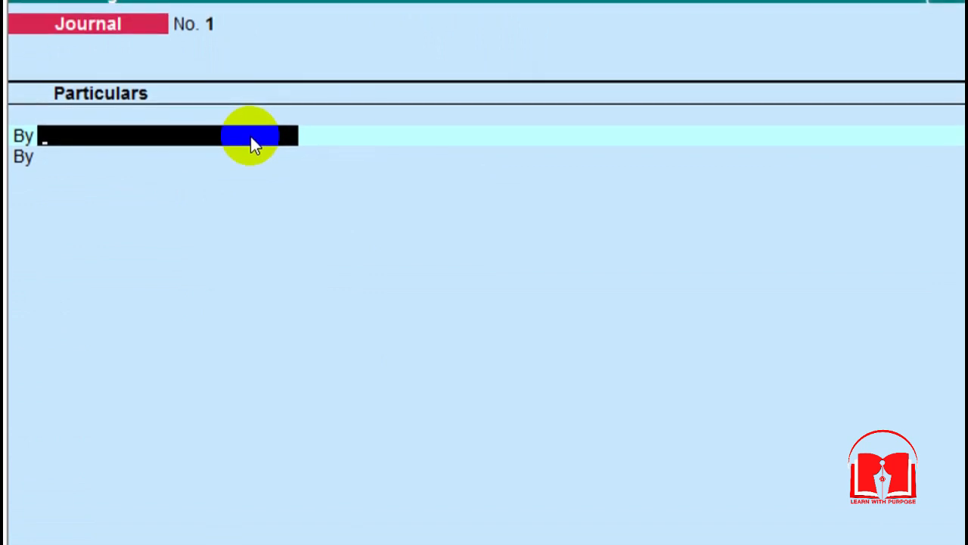
pyautogui.write('Salar')
pyautogui.press('Return')
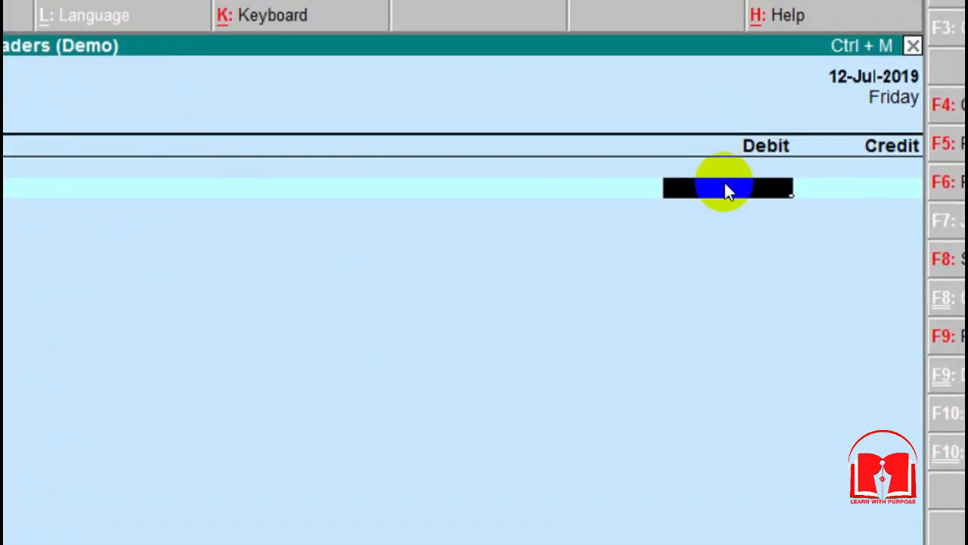
pyautogui.hotkey('alt', 'Tab')
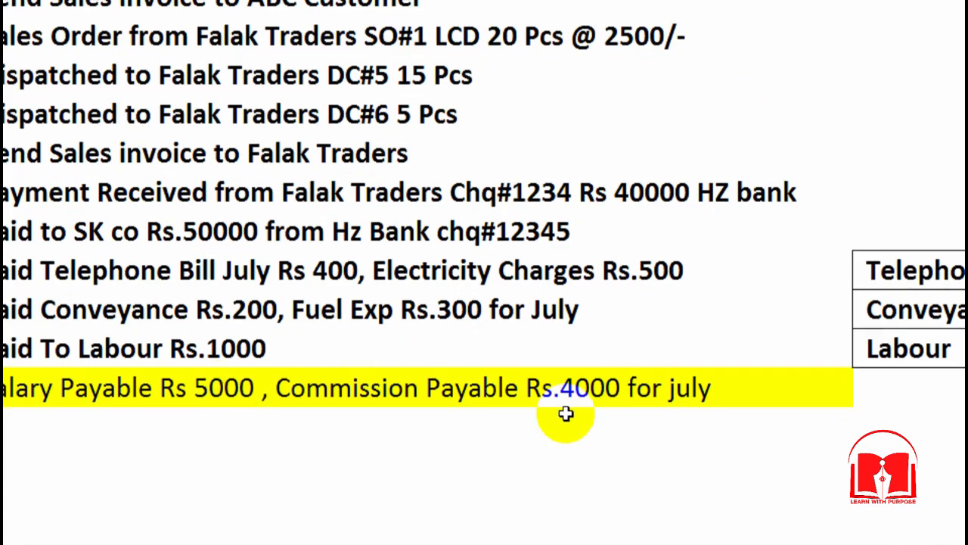
pyautogui.hotkey('alt', 'Tab')
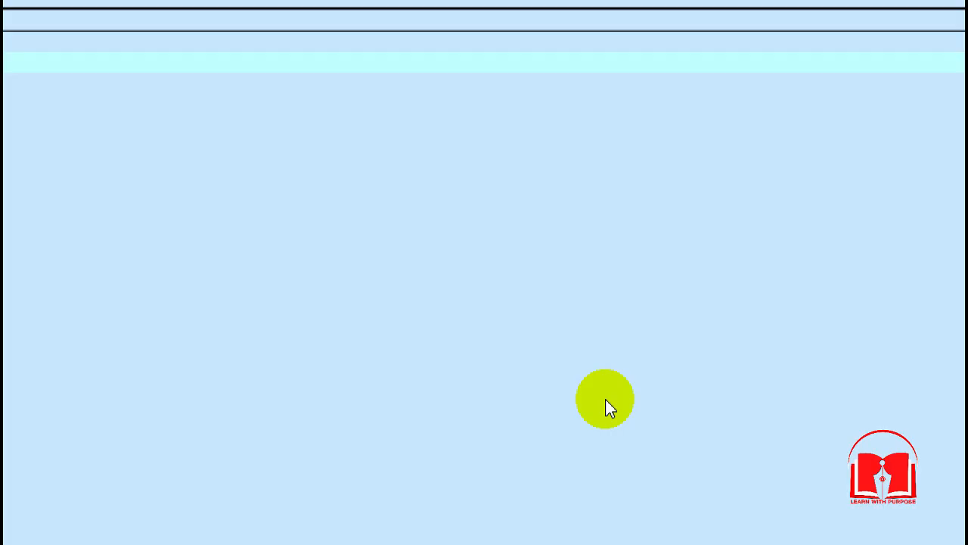
pyautogui.press('Return')
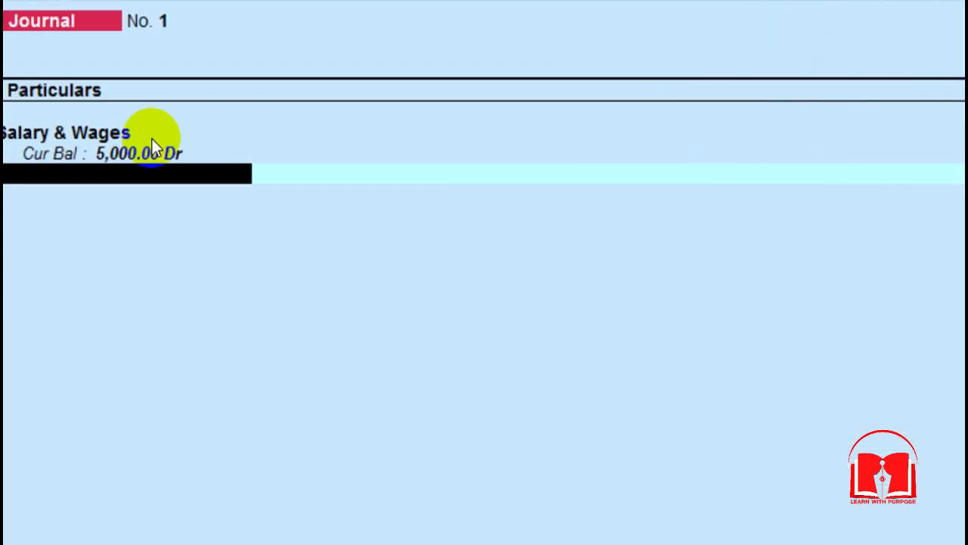
# - Add a second debit line to the journal voucher for Commission Expenses with an amount of 4,000
pyautogui.write('Comm')
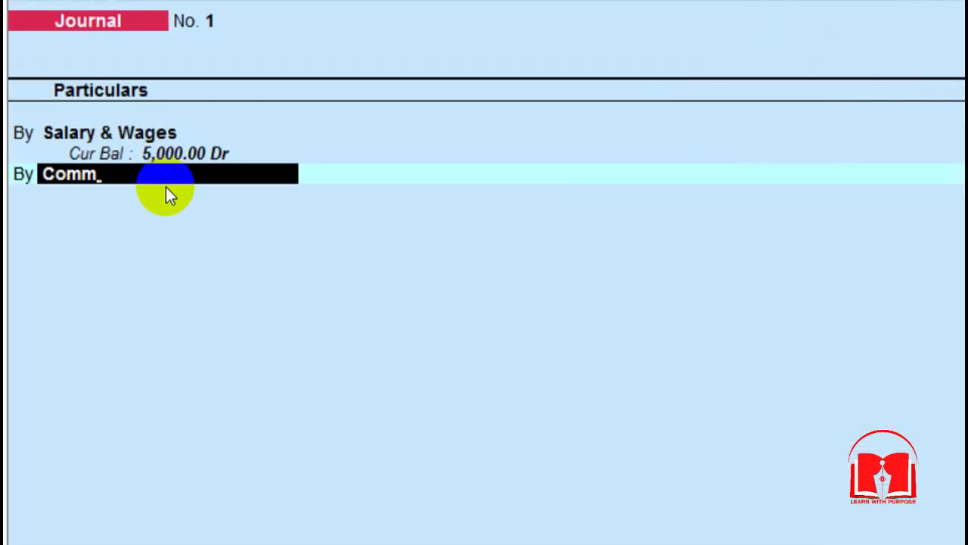
pyautogui.press('Return')
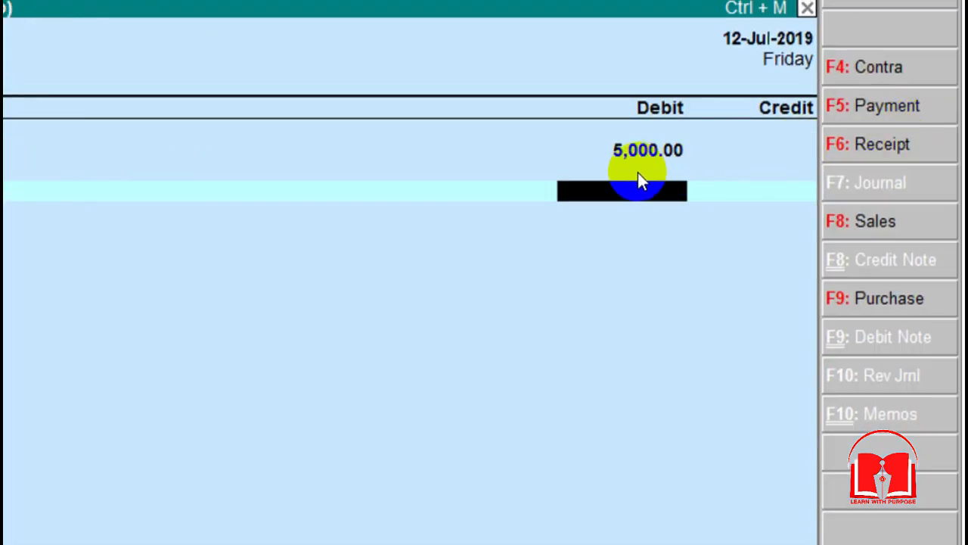
pyautogui.write('4000')
pyautogui.press('Return')
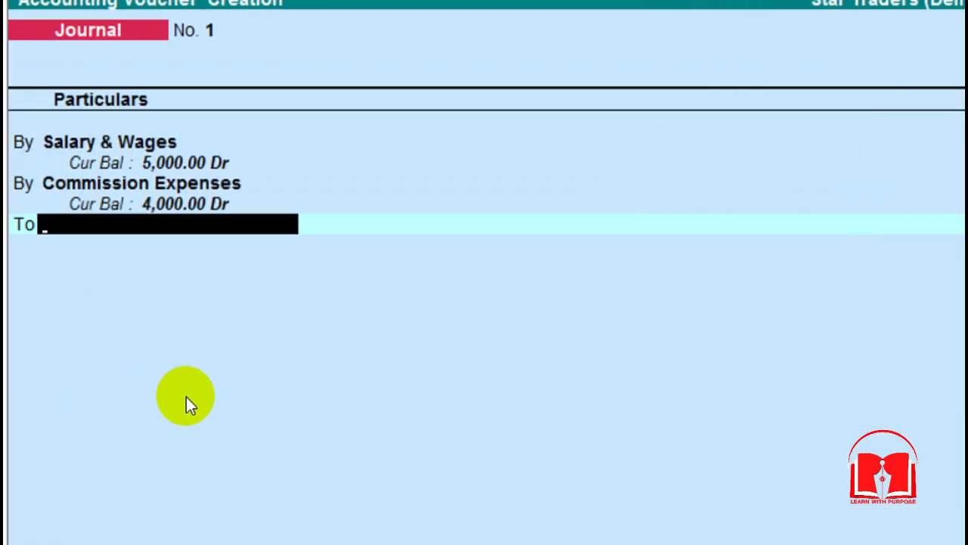
# - Credit Accrued Salary with 5,000 in the journal voucher
pyautogui.write('Accrued')
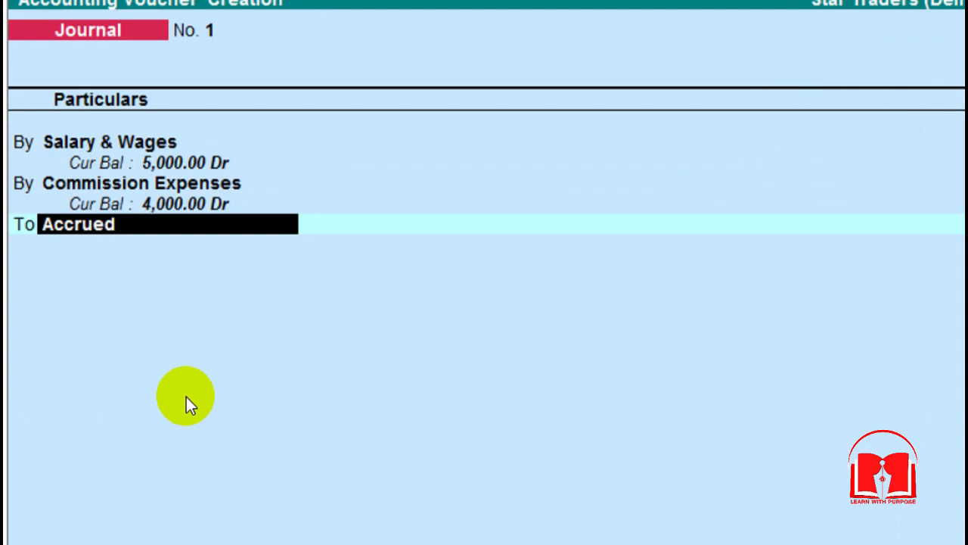
pyautogui.press('Return')
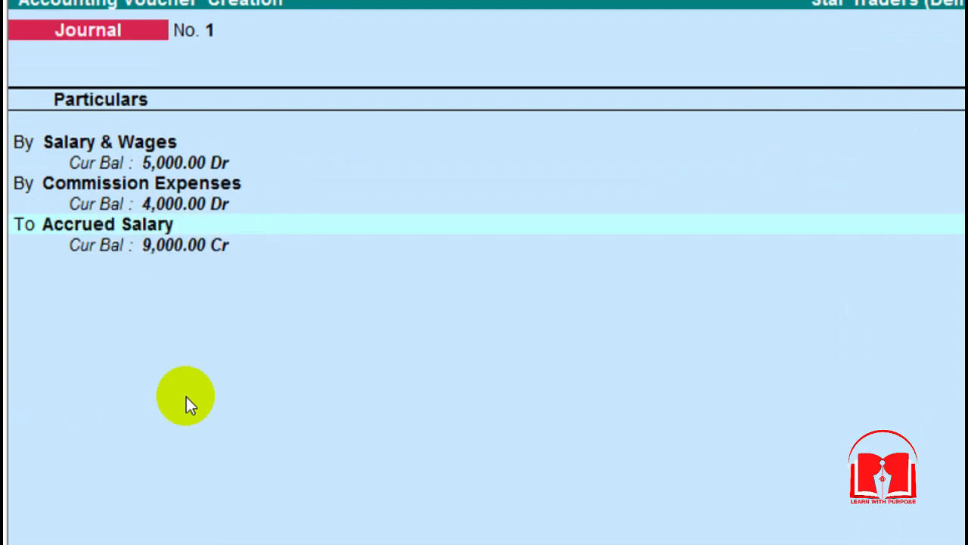
pyautogui.press('Return')
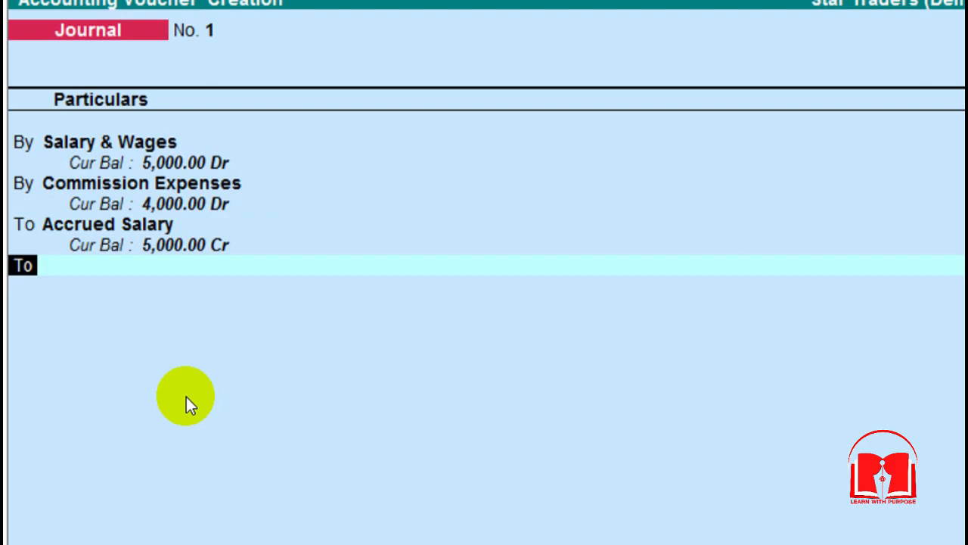
# - Credit Accrued Commission with the remaining 4,000 in the journal voucher
pyautogui.press('Return')
pyautogui.write('Accrued co')
pyautogui.press('Return')
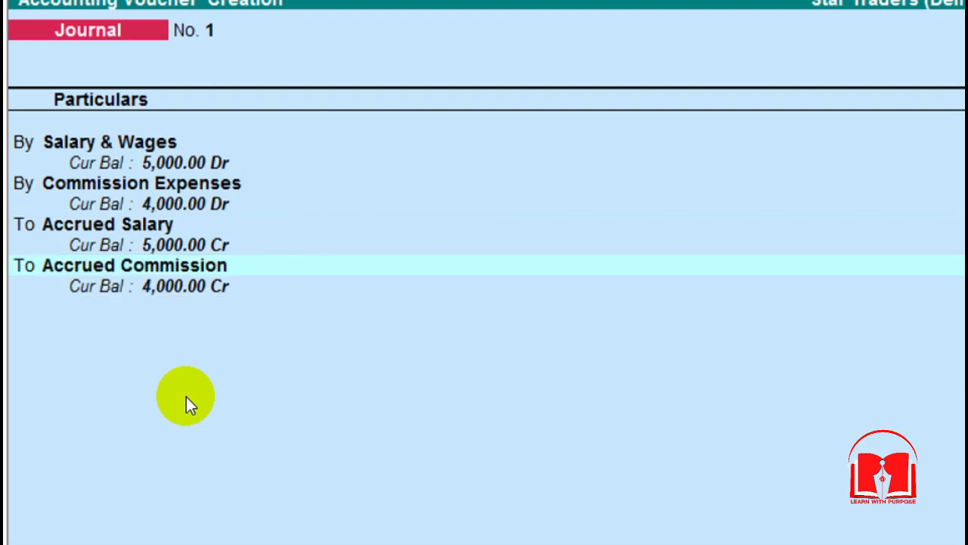
pyautogui.press('Return')
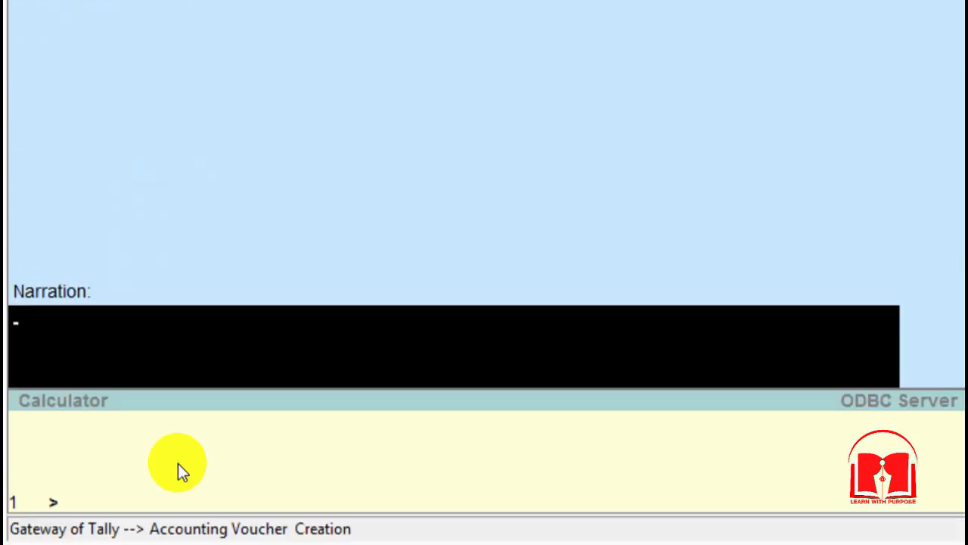
# - Enter the narration "salary & comm for jul" and save the journal voucher
pyautogui.click(86, 334)
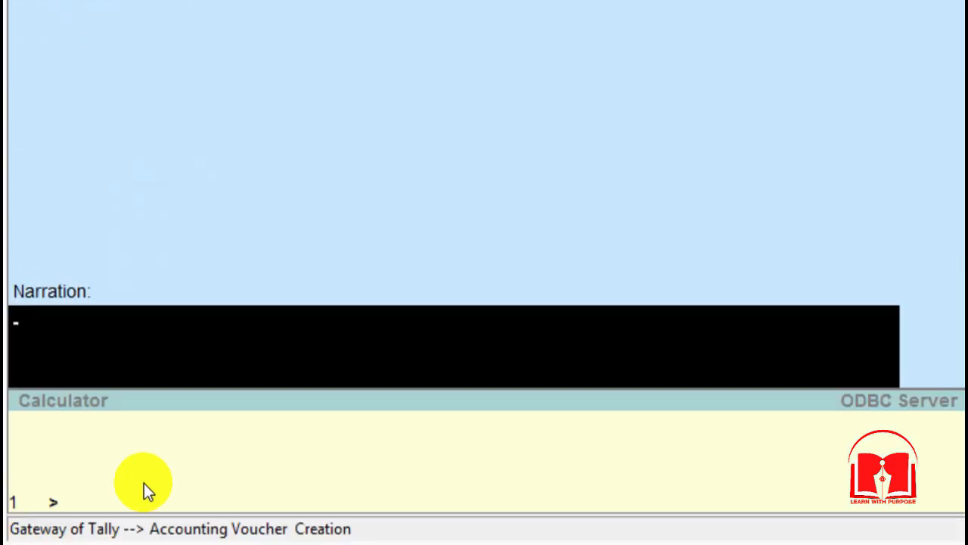
pyautogui.write('sal')
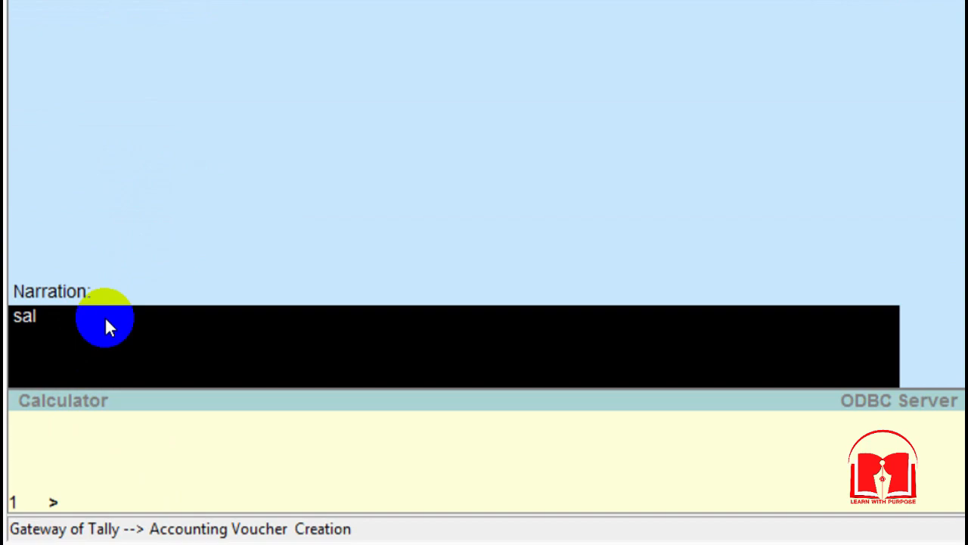
pyautogui.write('salary & comm for jul')
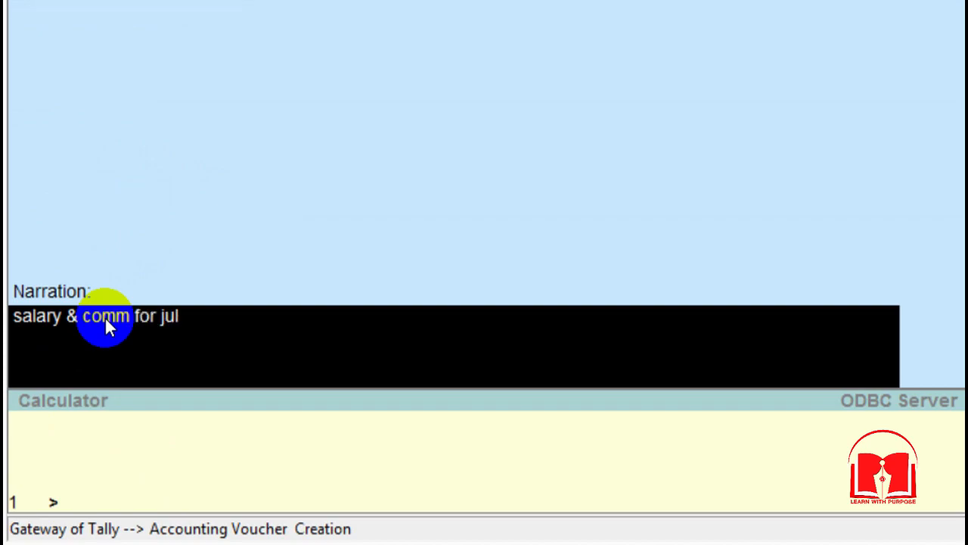
pyautogui.press('Return')
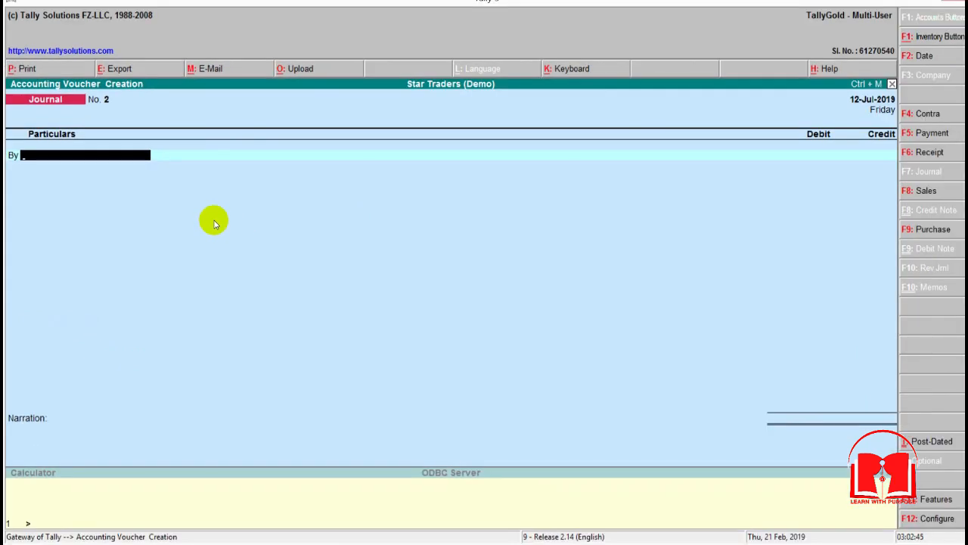
# - Leave voucher creation and open the Profit & Loss A/c report to examine the Direct Expenses line
pyautogui.press('Escape')
pyautogui.press('y')
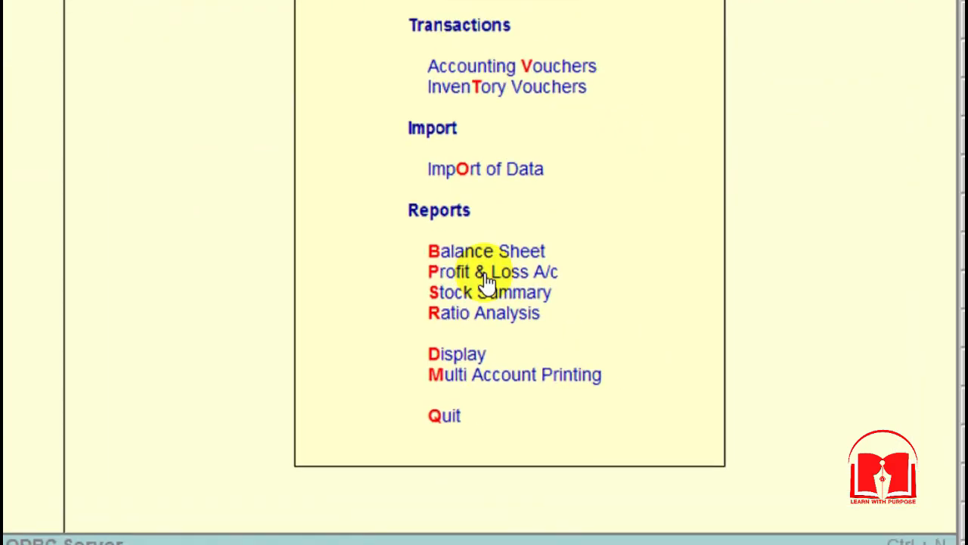
pyautogui.click(657, 339)
pyautogui.click(486, 284)
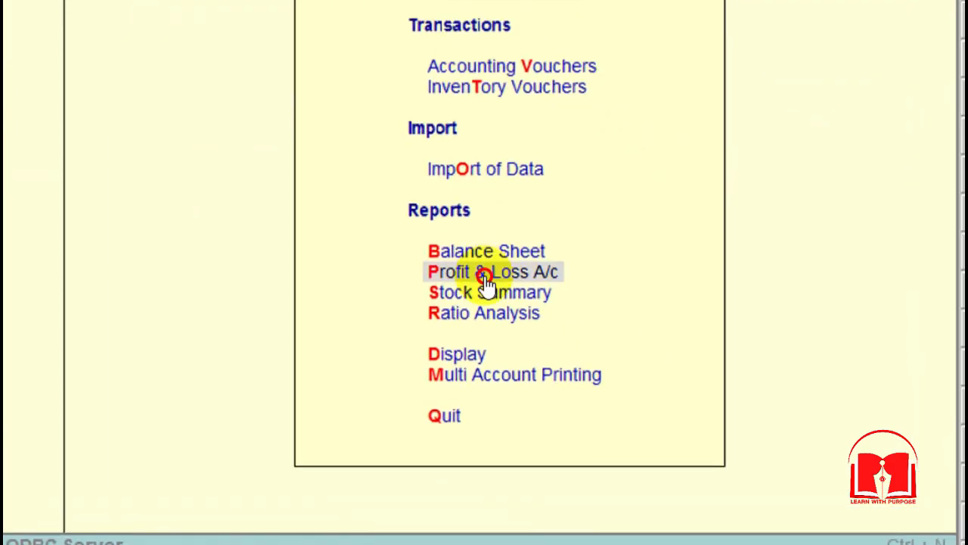
pyautogui.click(152, 105)
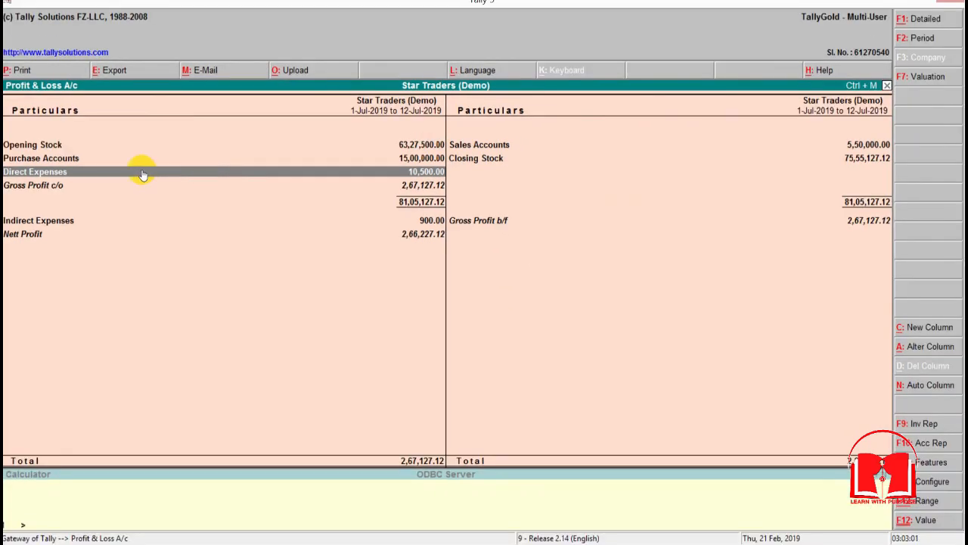
# - Expand the Profit & Loss A/c to detailed view, examine the Commission Expenses and Salary & Wages lines, and leave the report
pyautogui.hotkey('alt', 'F1')
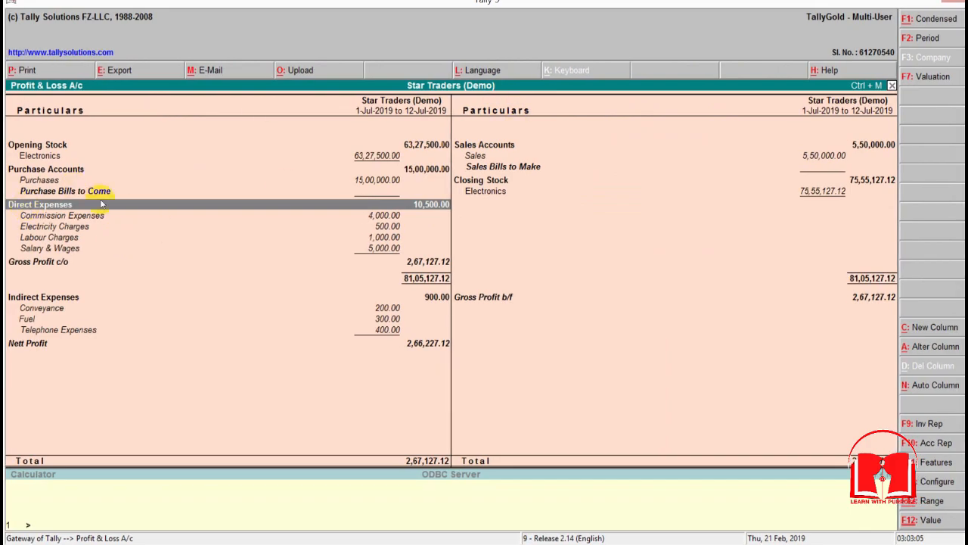
pyautogui.click(53, 218)
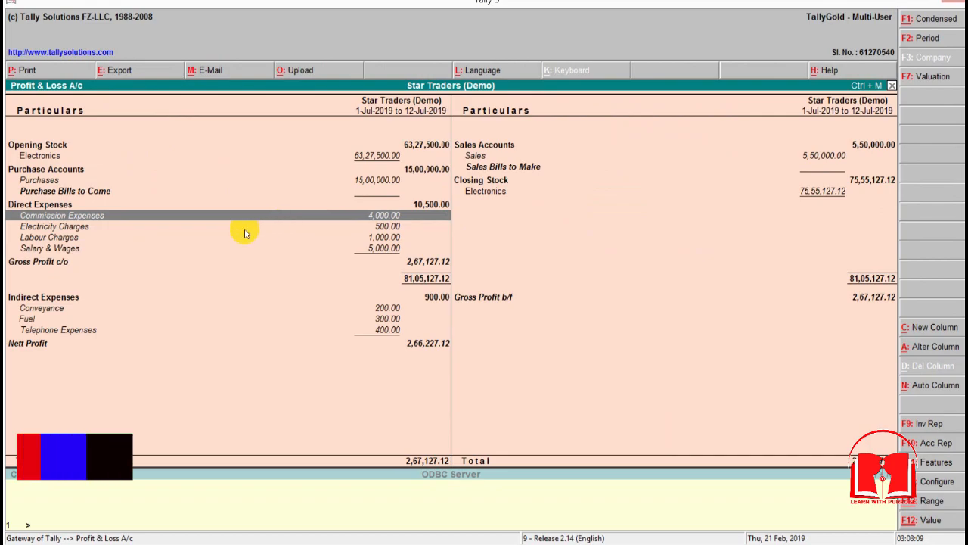
pyautogui.click(62, 249)
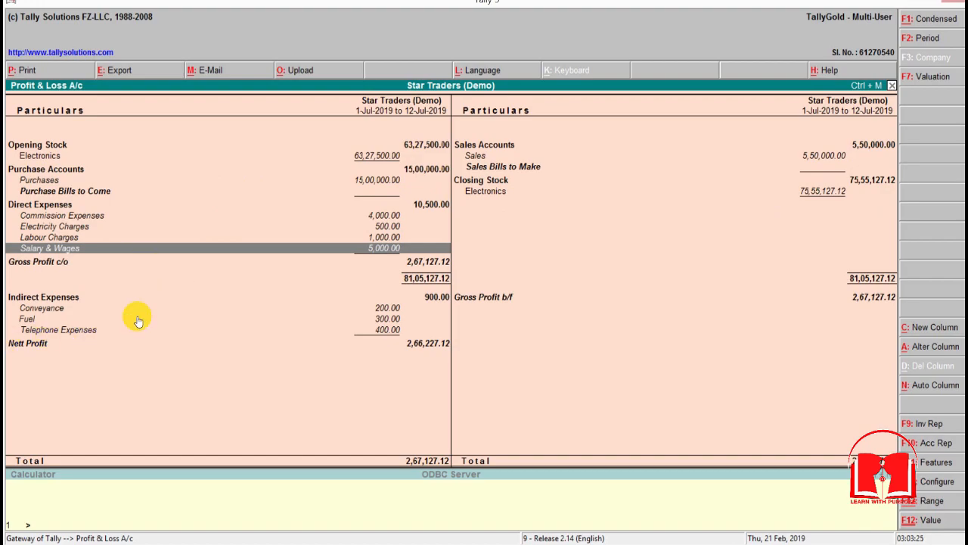
pyautogui.press('Escape')
# - Open the Balance Sheet in detailed view and examine the lines under Current Liabilities down to Accrued Commission
pyautogui.press('Up')
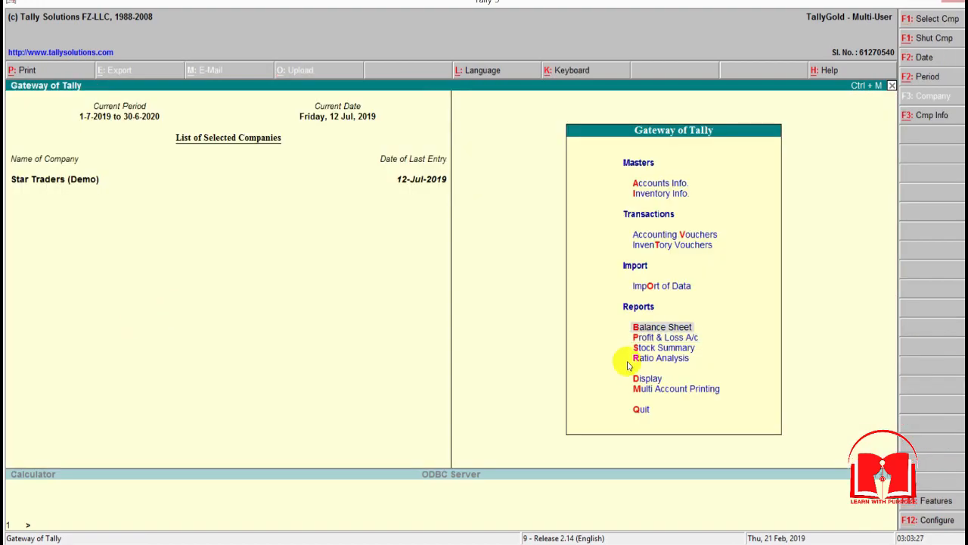
pyautogui.press('Return')
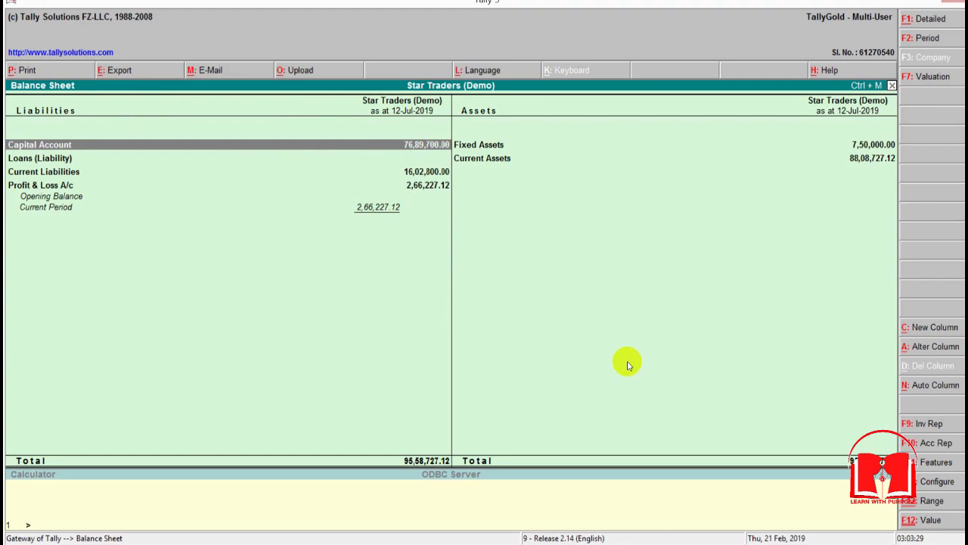
pyautogui.hotkey('alt', 'F1')
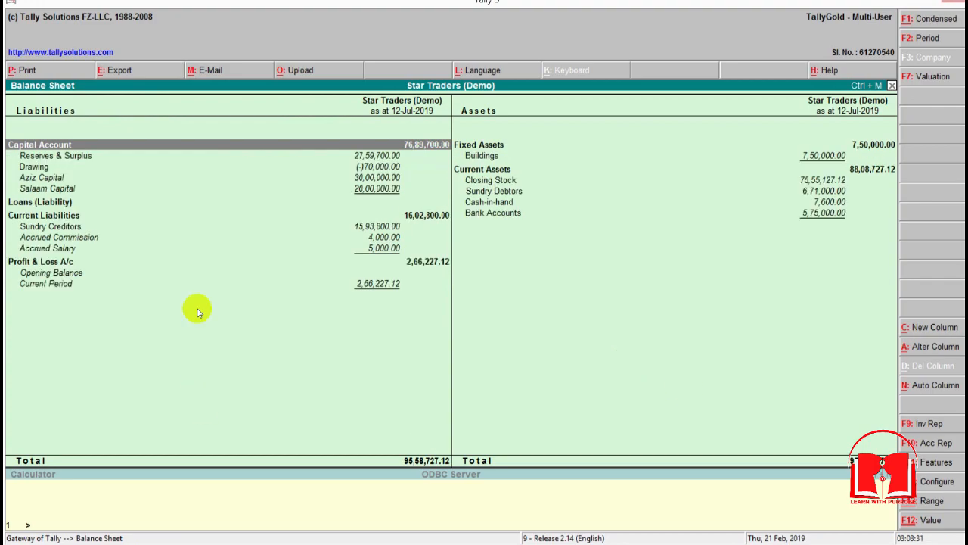
pyautogui.press('Down')
pyautogui.press('Down')
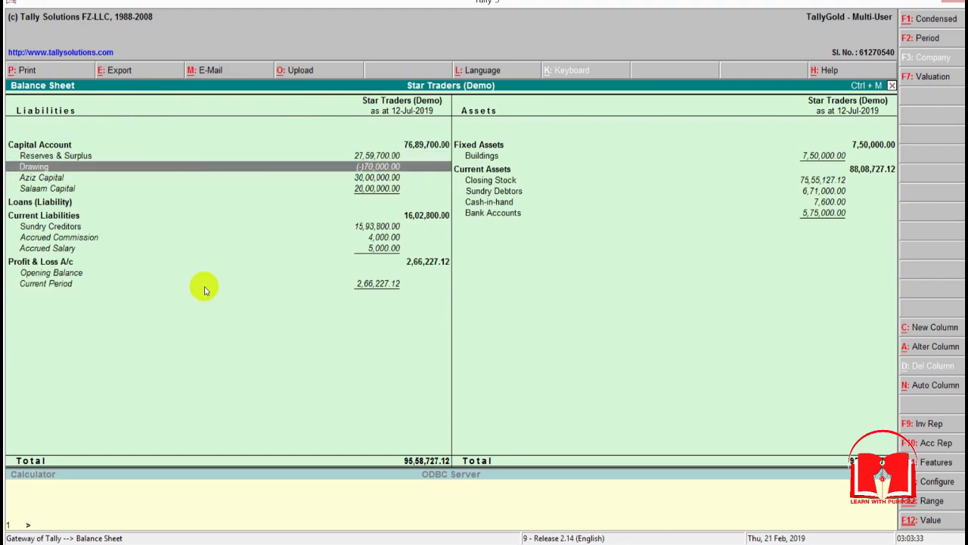
pyautogui.press('Down')
pyautogui.press('Down')
pyautogui.press('Down')
pyautogui.press('Down')
pyautogui.press('Down')
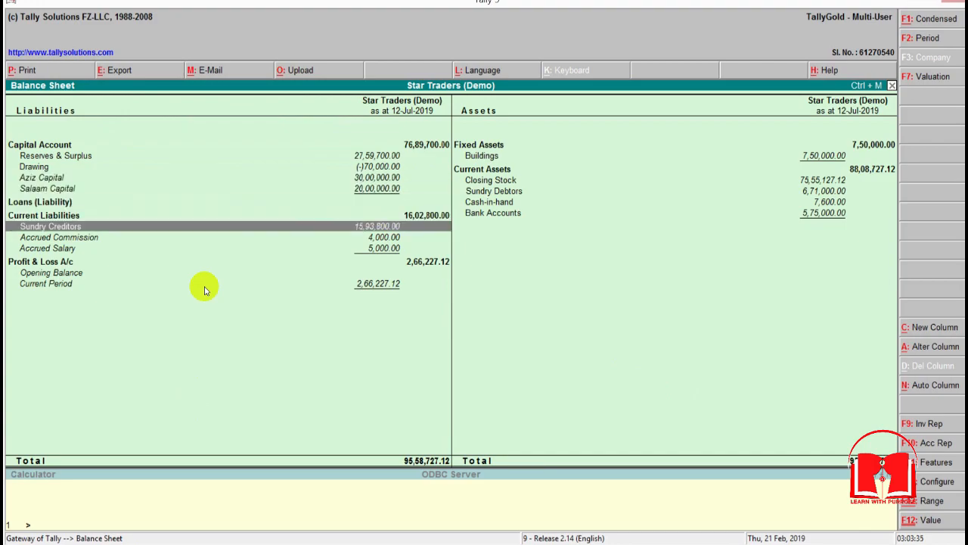
pyautogui.press('Down')
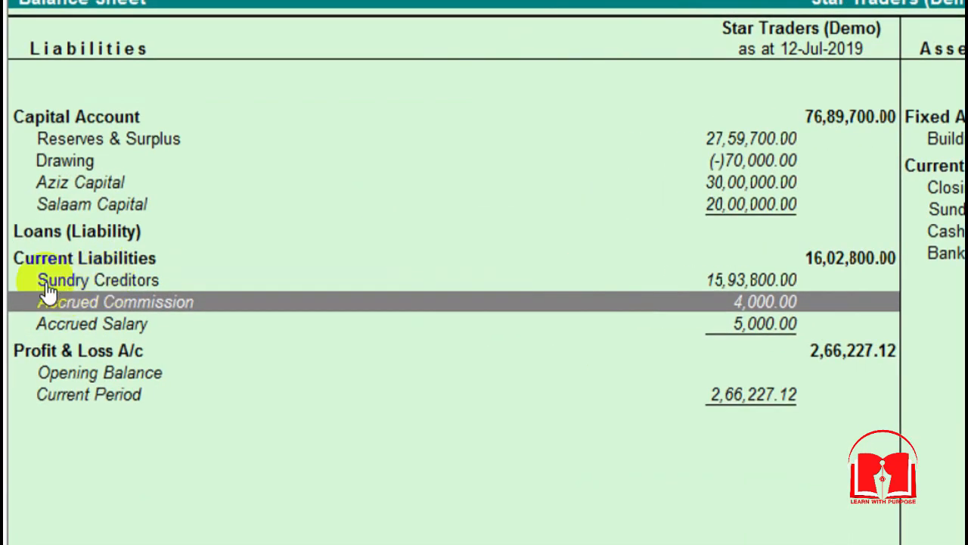
# - Drill down from Sundry Creditors into Accounts Payable to view the individual supplier ledgers, and return to the Balance Sheet
pyautogui.click(138, 286)
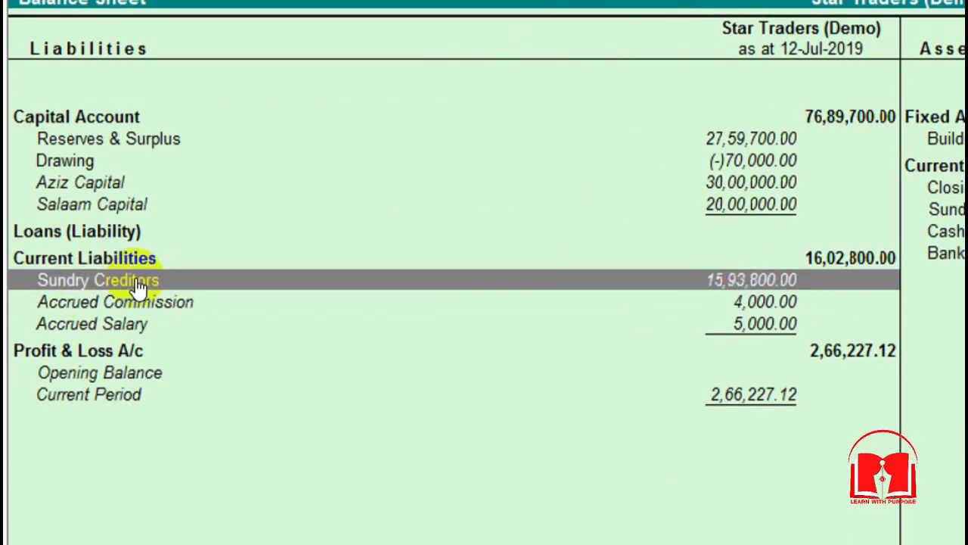
pyautogui.click(139, 286)
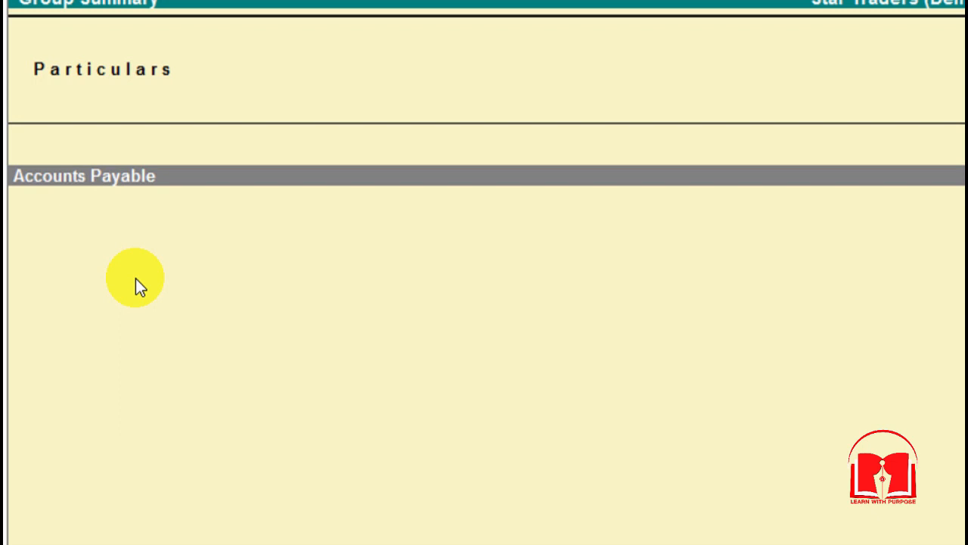
pyautogui.press('Return')
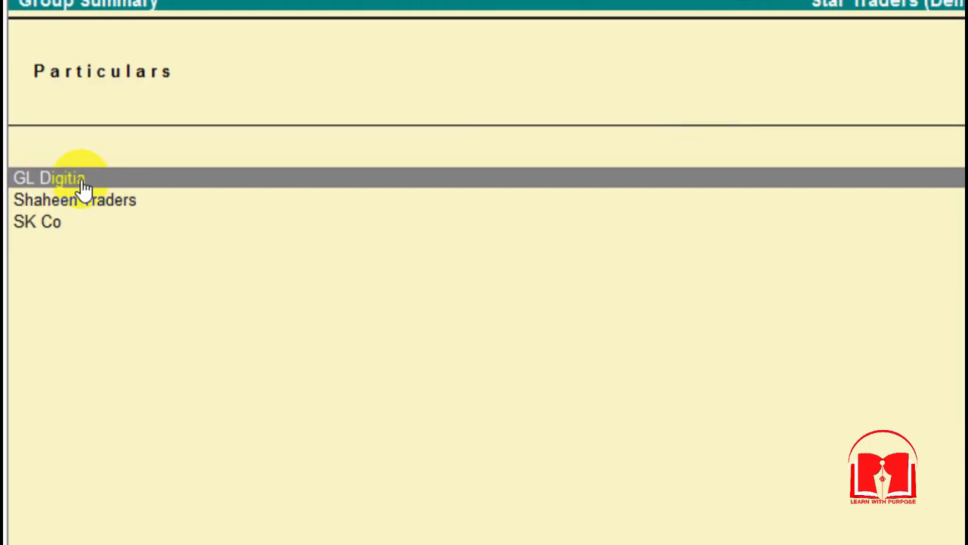
pyautogui.press('Escape')
pyautogui.press('Escape')
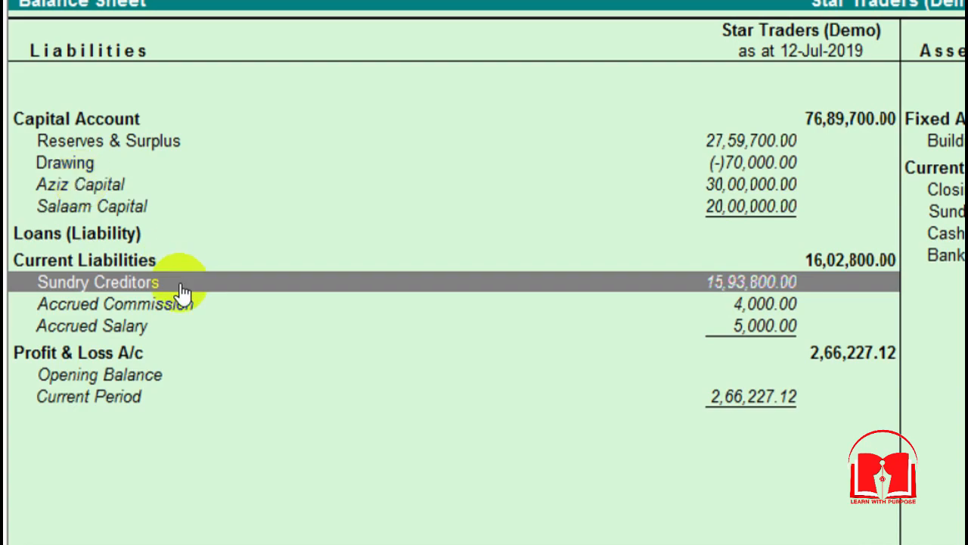
# - Examine the Accrued Commission and Accrued Salary lines in the Balance Sheet and leave the report
pyautogui.click(160, 301)
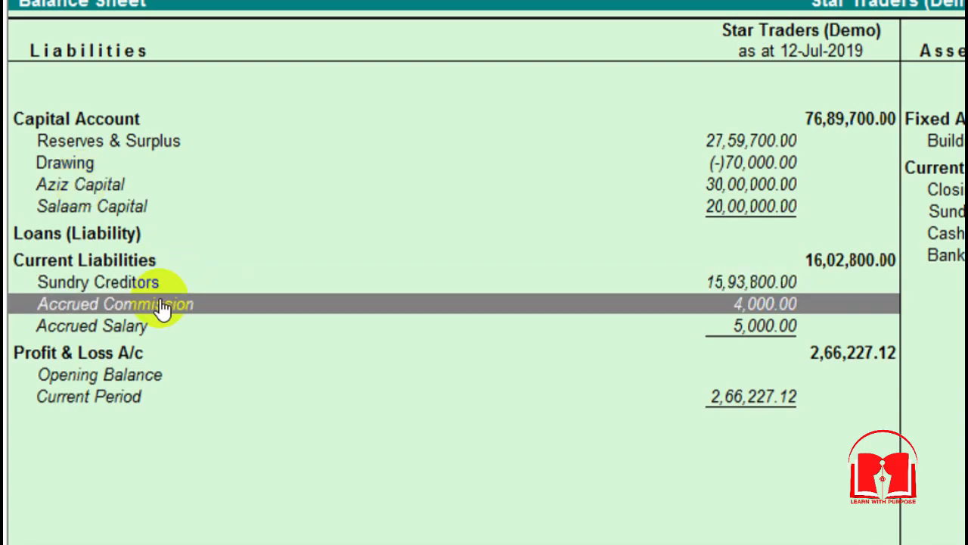
pyautogui.press('Down')
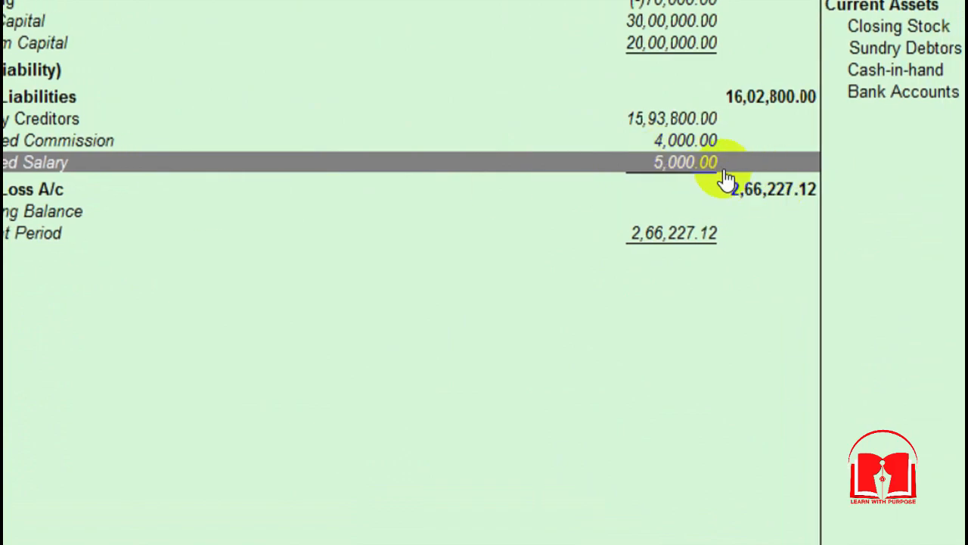
pyautogui.press('Escape')
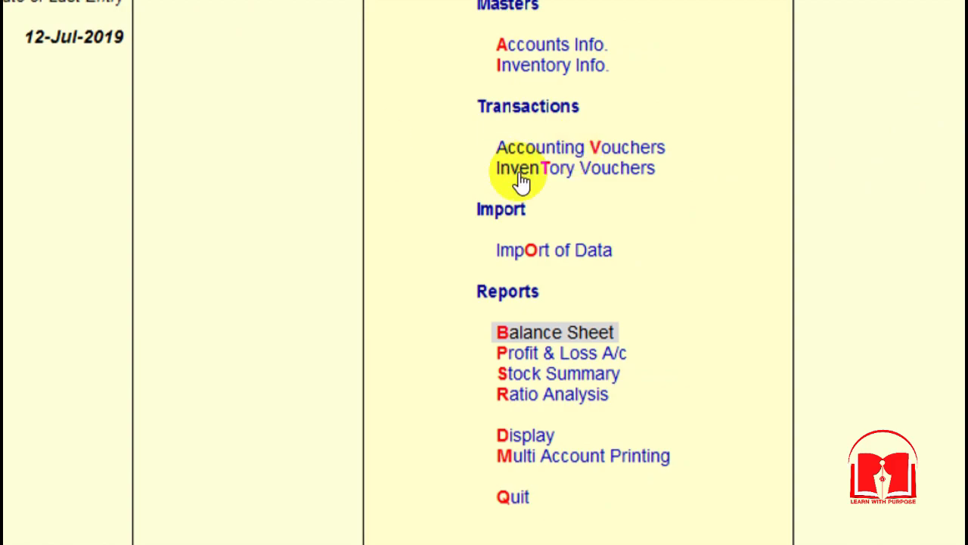
# - Switch to the Excel transactions workbook and enter the date 2-aug in cell B22, below the 31-Jul entry
pyautogui.hotkey('alt', 'Tab')
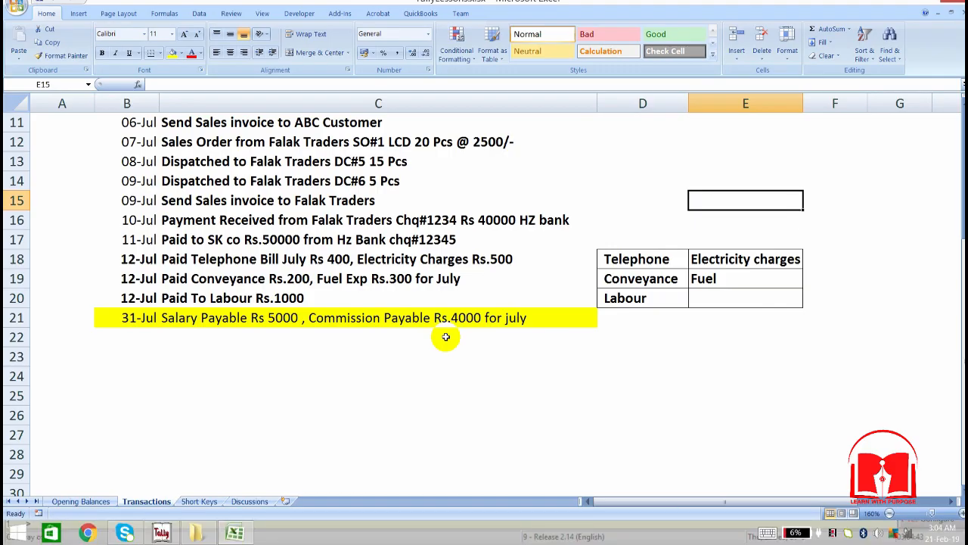
pyautogui.click(126, 344)
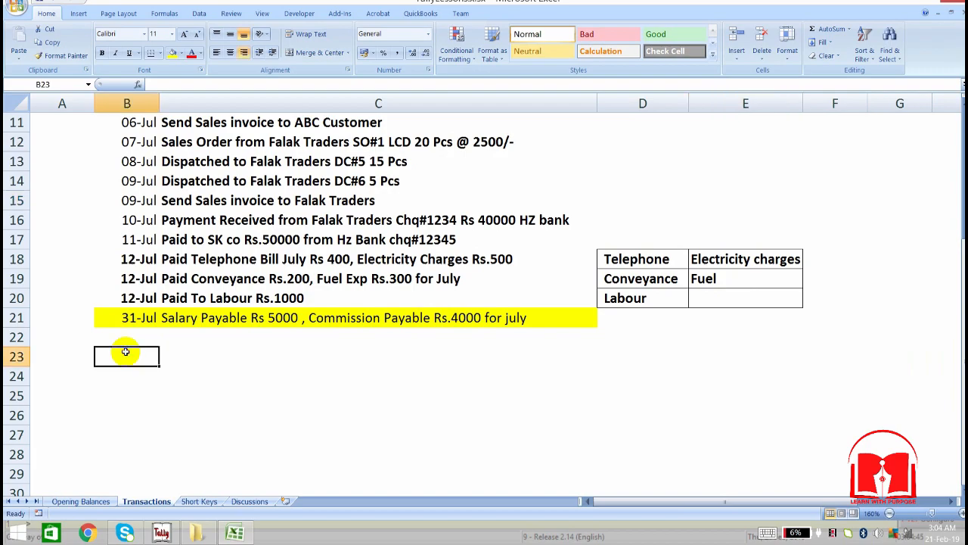
pyautogui.write('2')
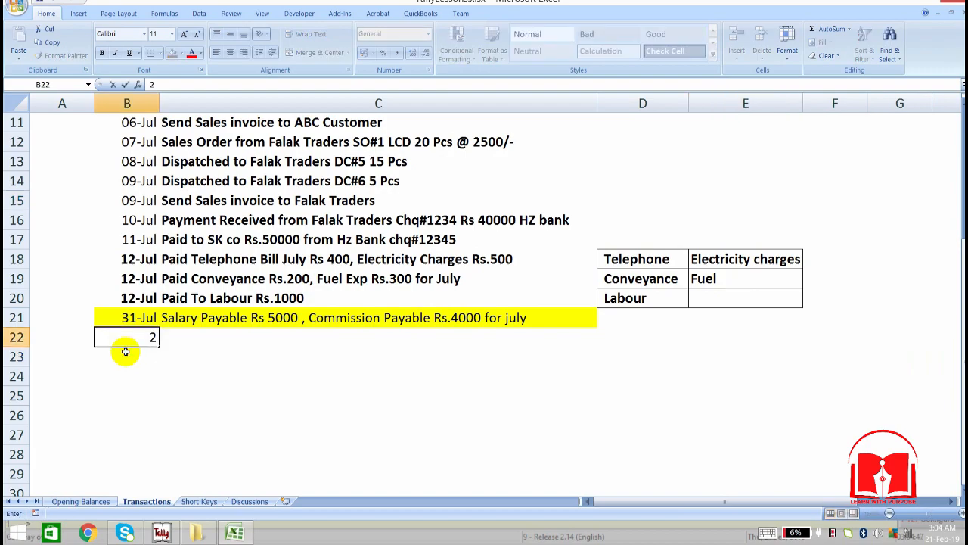
pyautogui.write('-aug')
pyautogui.press('Return')
pyautogui.press('Up')
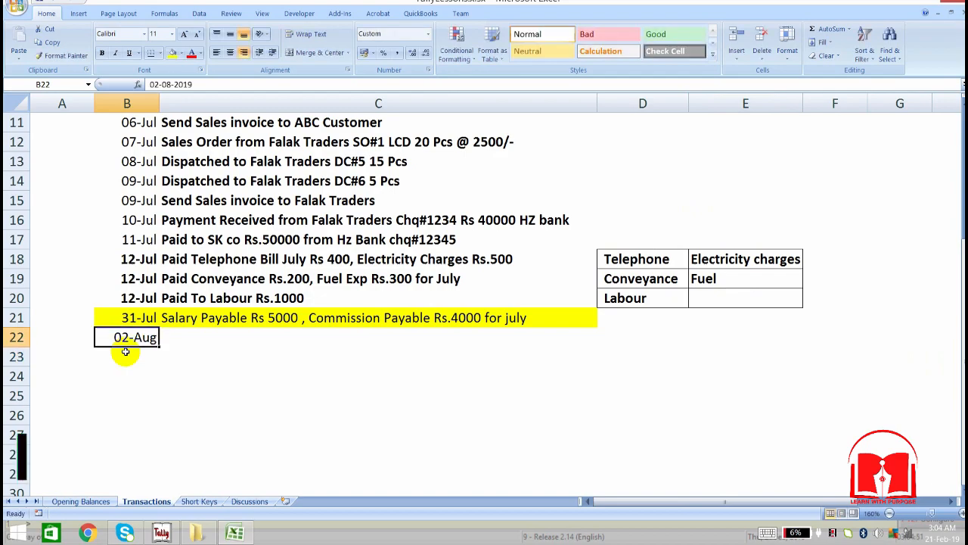
# - Enter the transaction description "Salary & Comm July Paid Rs 9000" in cell C22
pyautogui.press('Right')
pyautogui.write('Sala')
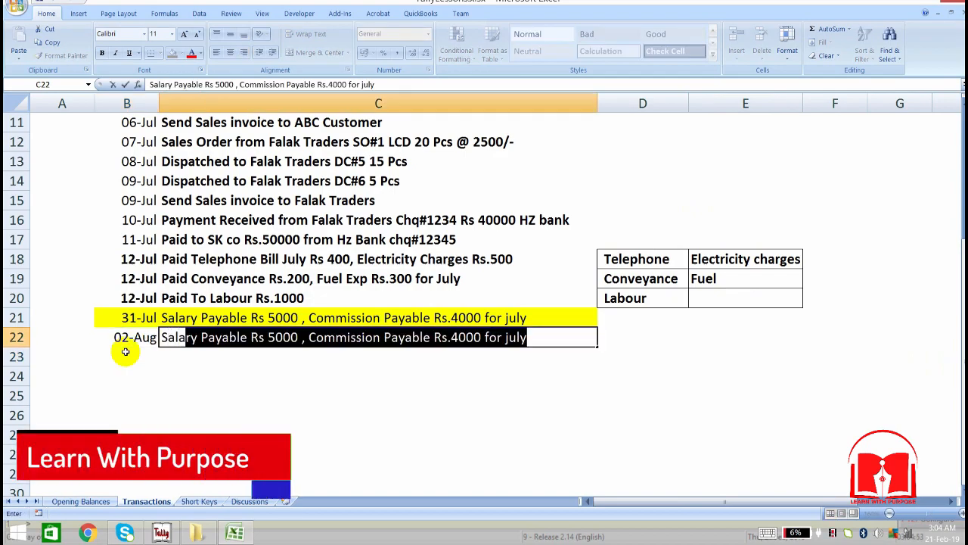
pyautogui.write('ry & Comm July Paid Rs')
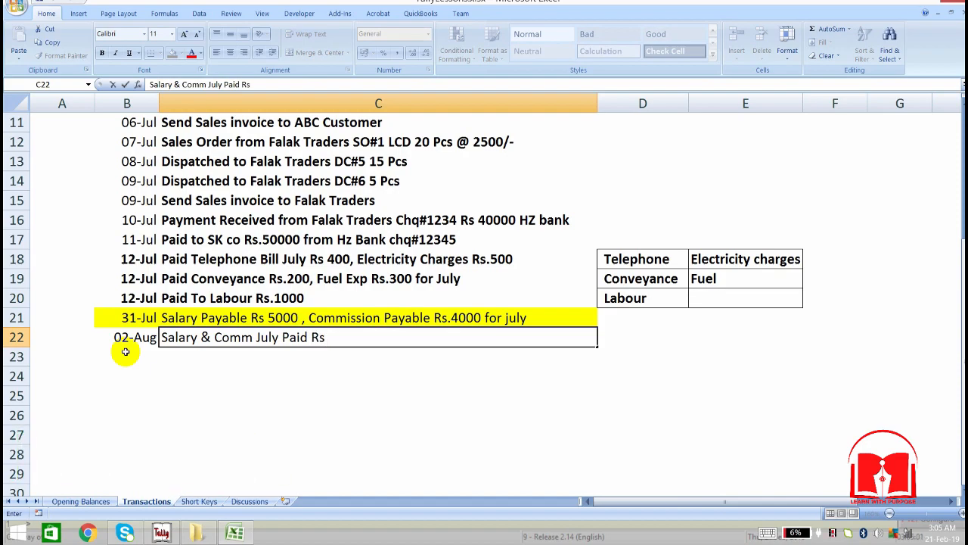
pyautogui.write(' 9000')
pyautogui.press('Return')
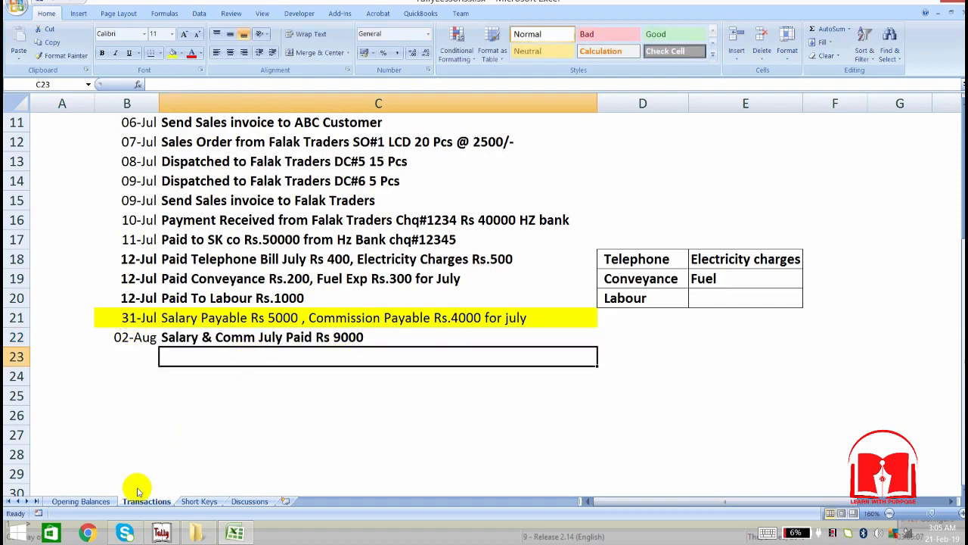
# - Switch back to Tally and start a new Payment voucher under Accounting Vouchers
pyautogui.click(161, 534)
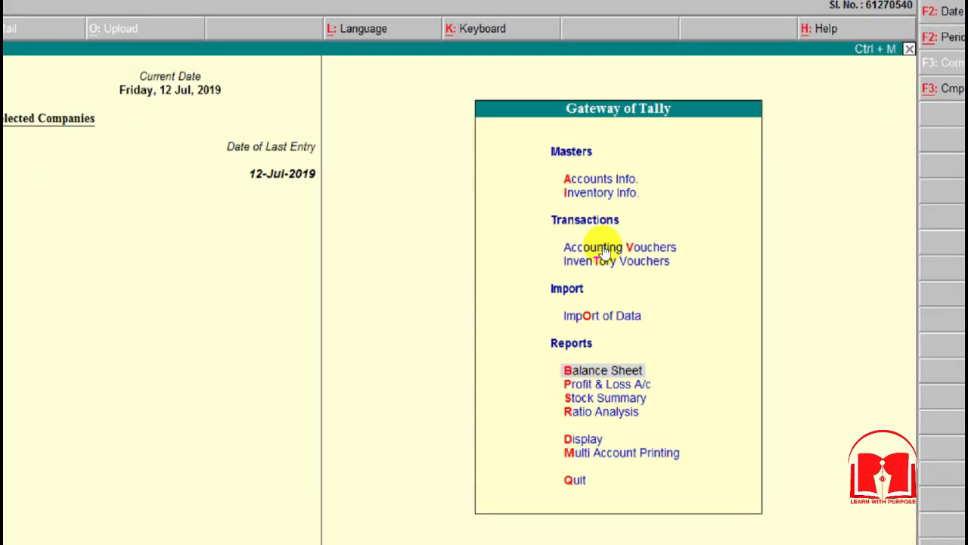
pyautogui.click(489, 277)
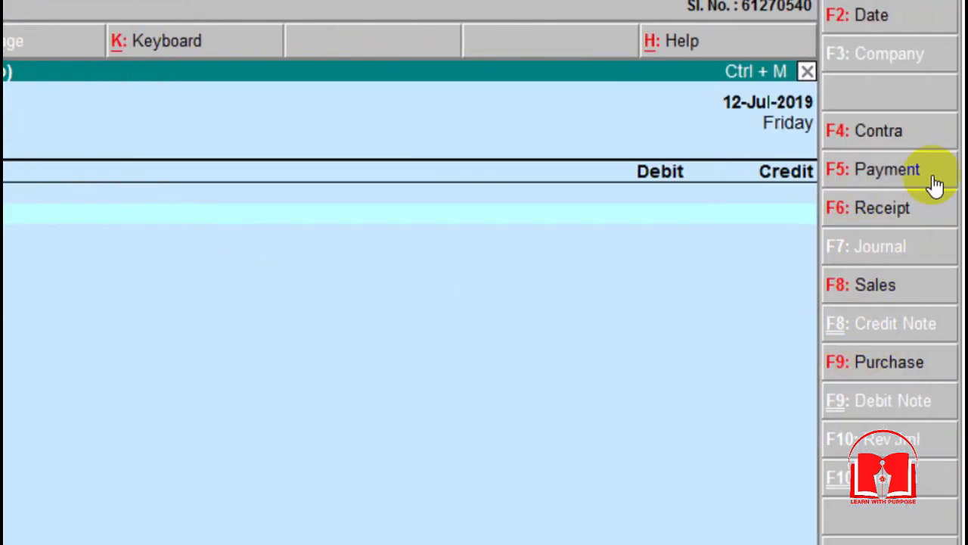
pyautogui.click(871, 174)
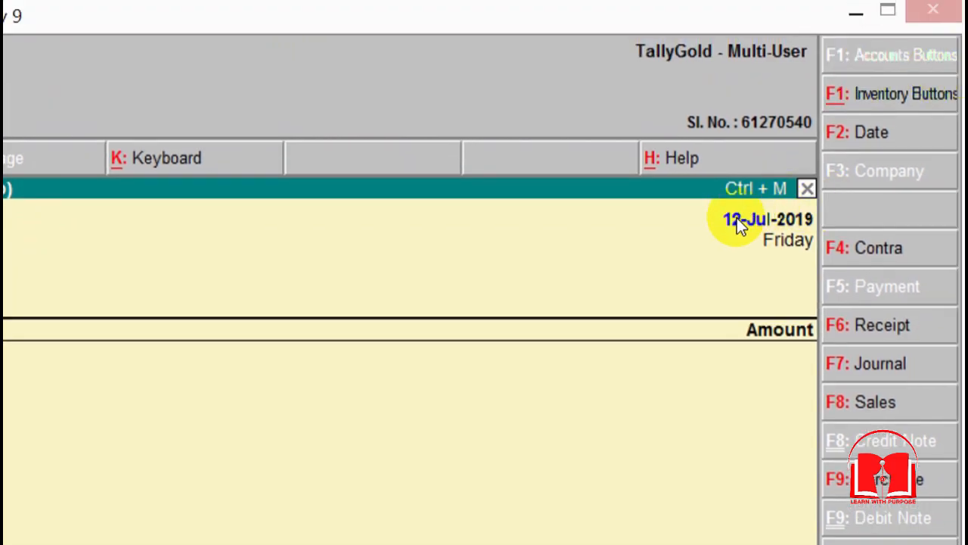
# - Set the payment voucher's date to 2-8 (2 August)
pyautogui.click(737, 218)
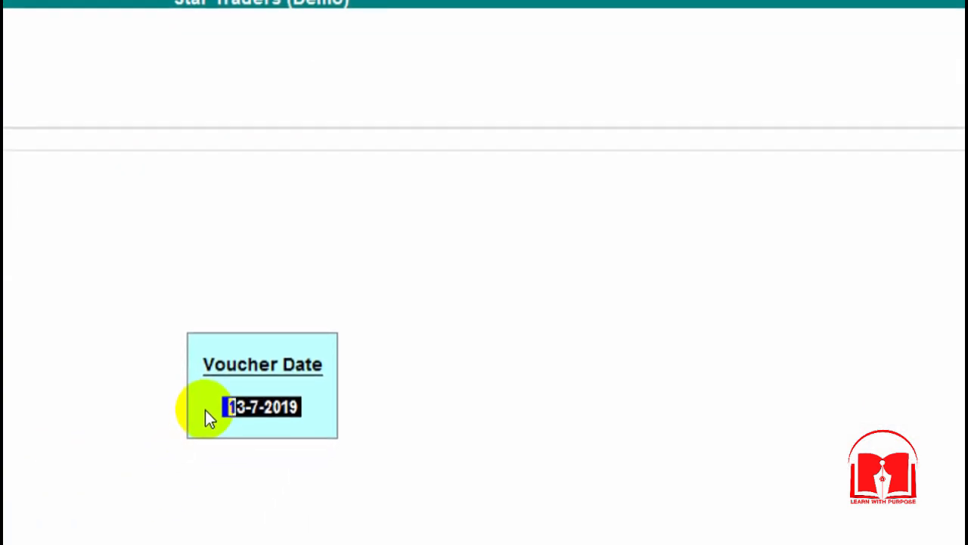
pyautogui.write('2-')
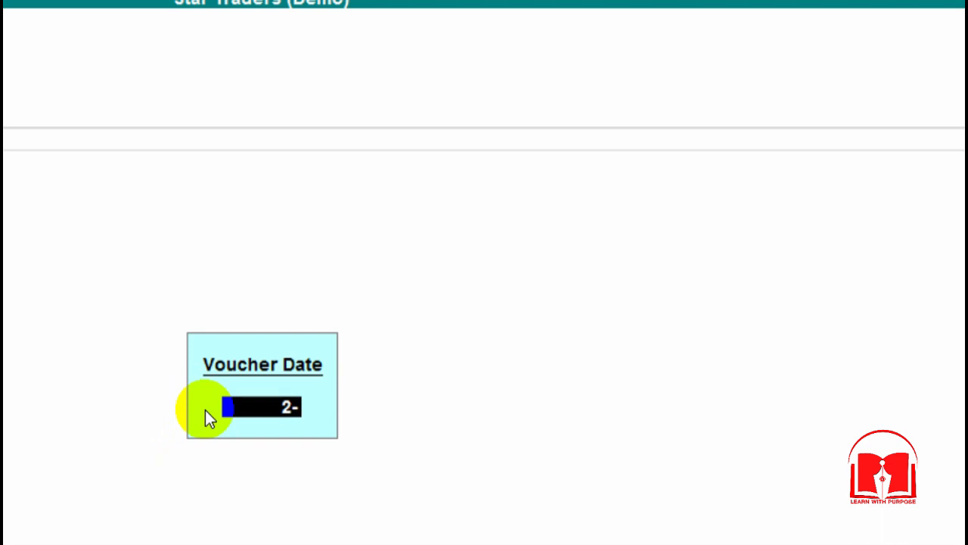
pyautogui.write('8')
pyautogui.press('Return')
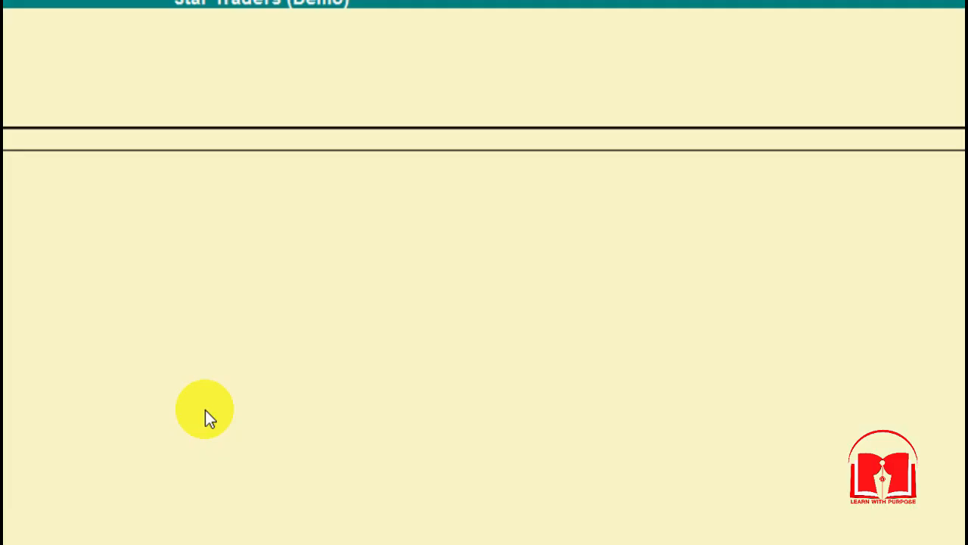
# - Choose Cash as the account that the payment voucher is paid from
pyautogui.press('Return')
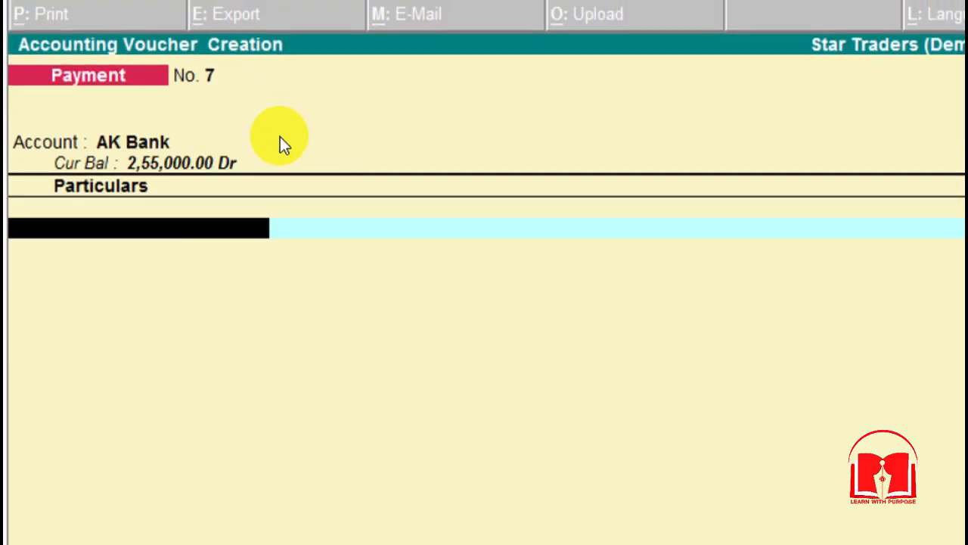
pyautogui.press('BackSpace')
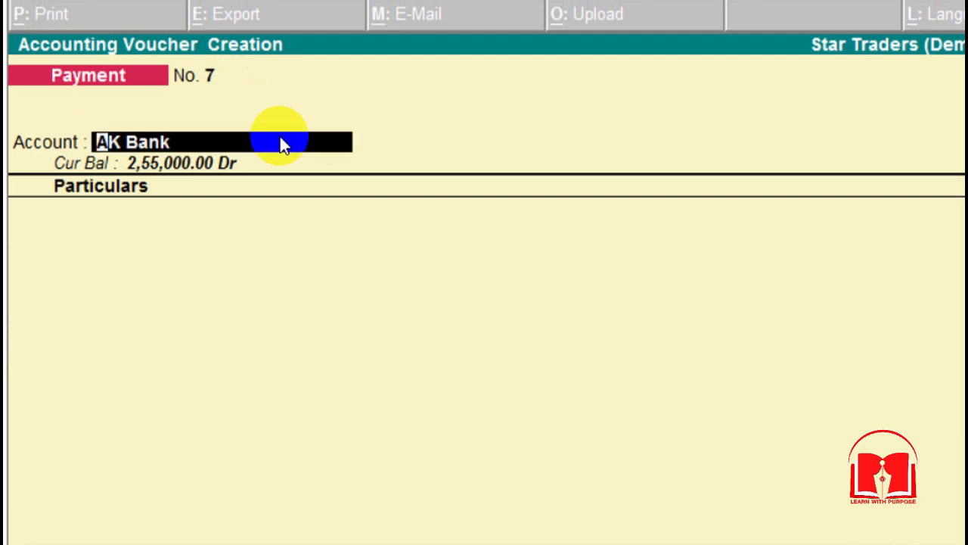
pyautogui.write('Cash')
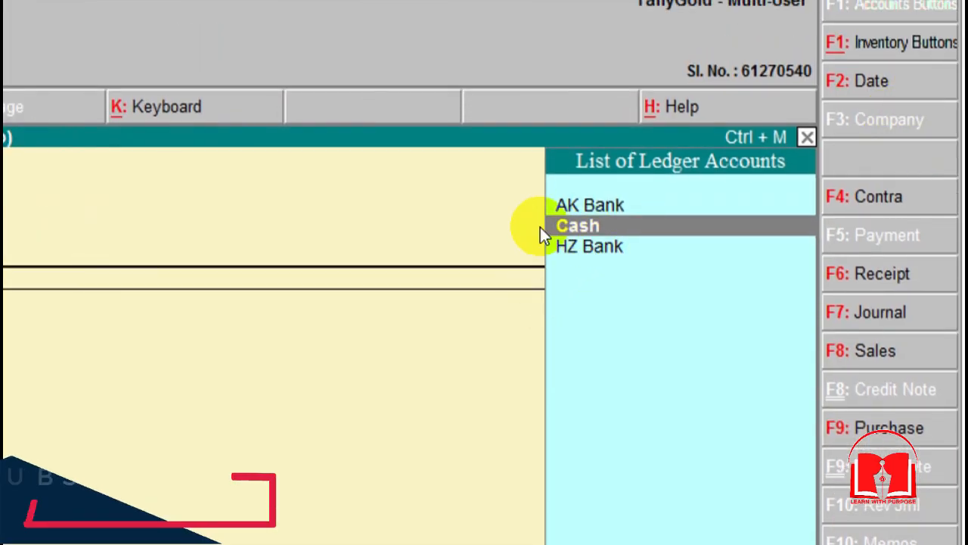
pyautogui.press('Return')
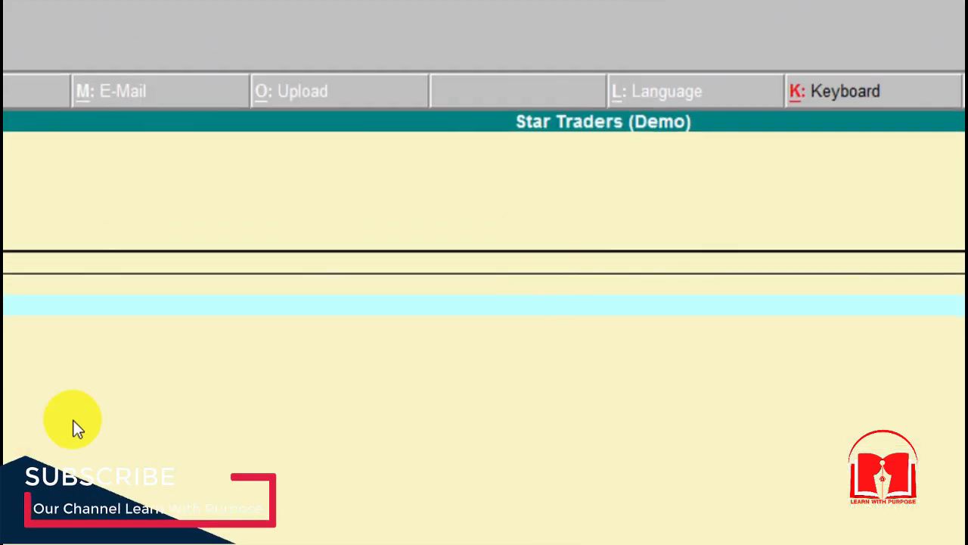
# - Add Accrued Salary as the first line of the payment voucher with an amount of 5,000
pyautogui.write('A')
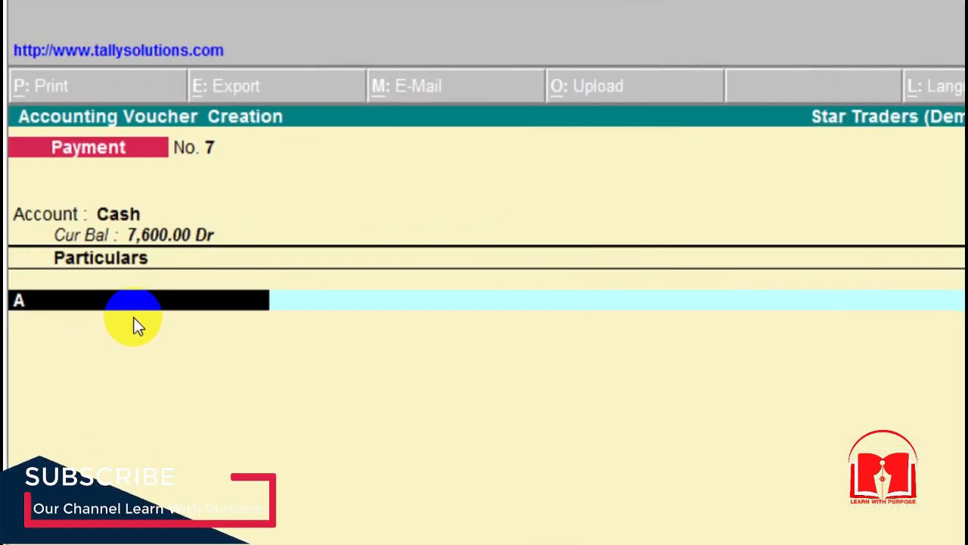
pyautogui.write('ccrued Sa')
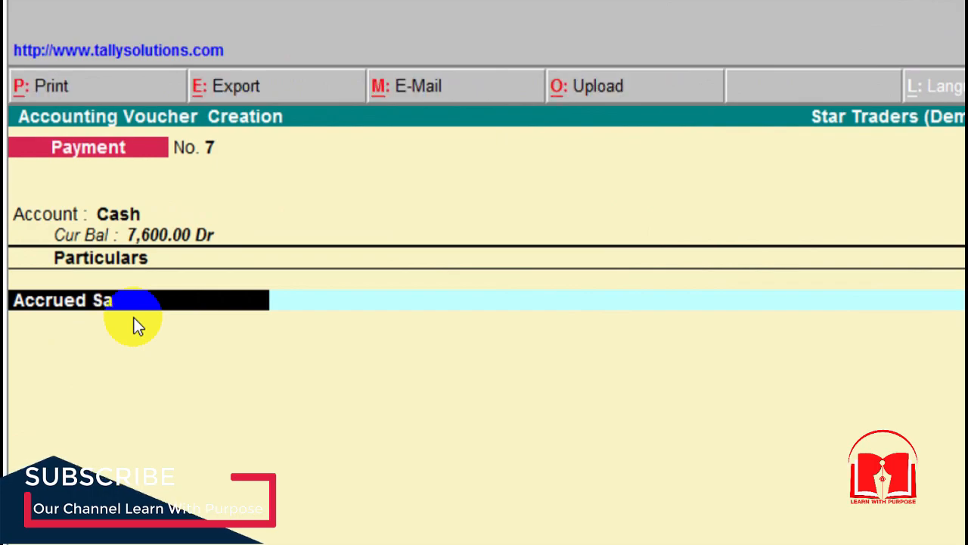
pyautogui.write('la')
pyautogui.press('Return')
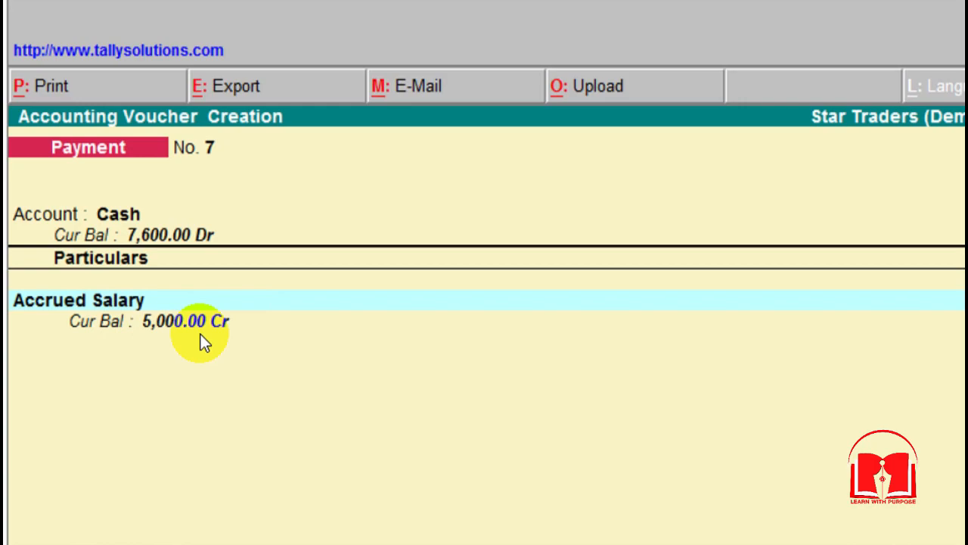
pyautogui.press('Return')
# - Add the accrued commission ledger as the payment voucher's second line, enter its amount and proceed to the narration
pyautogui.write('Ac')
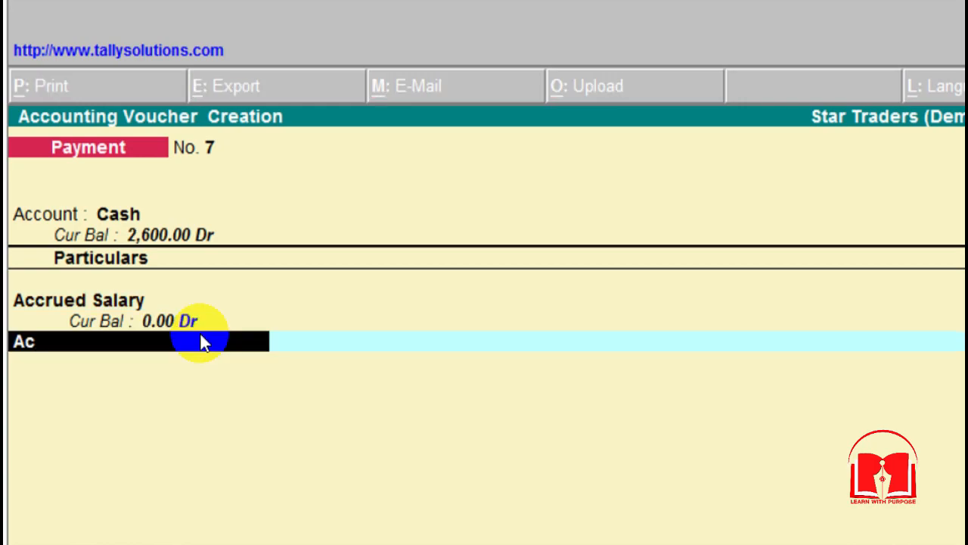
pyautogui.press('Return')
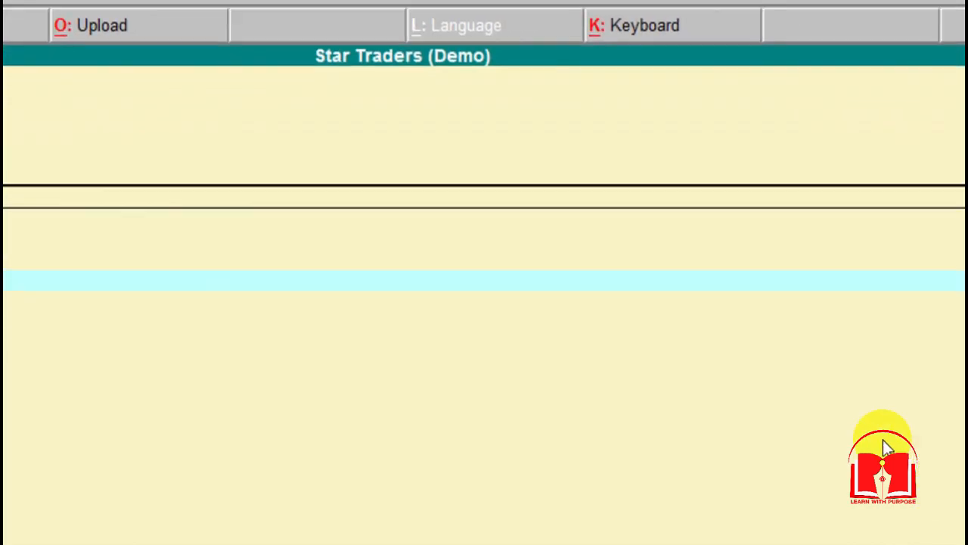
pyautogui.press('Return')
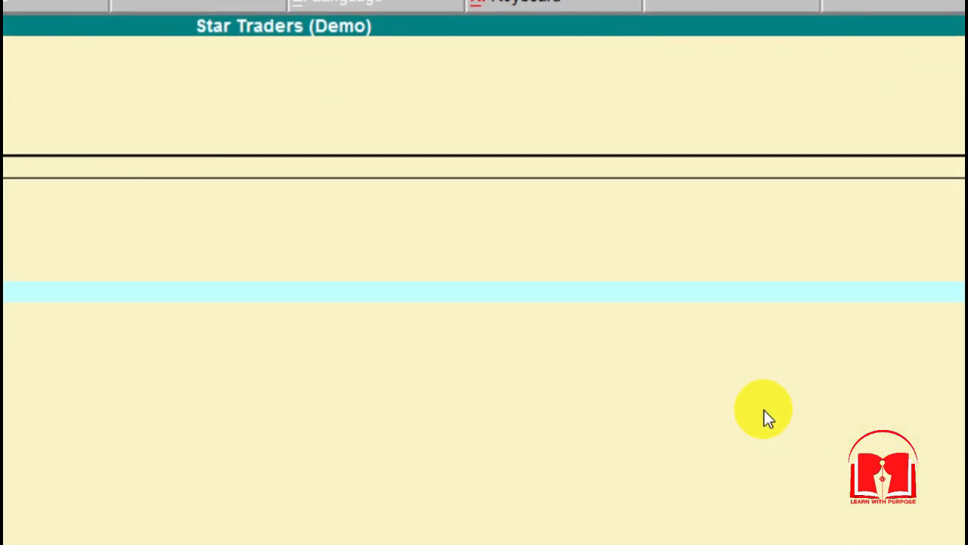
pyautogui.press('Return')
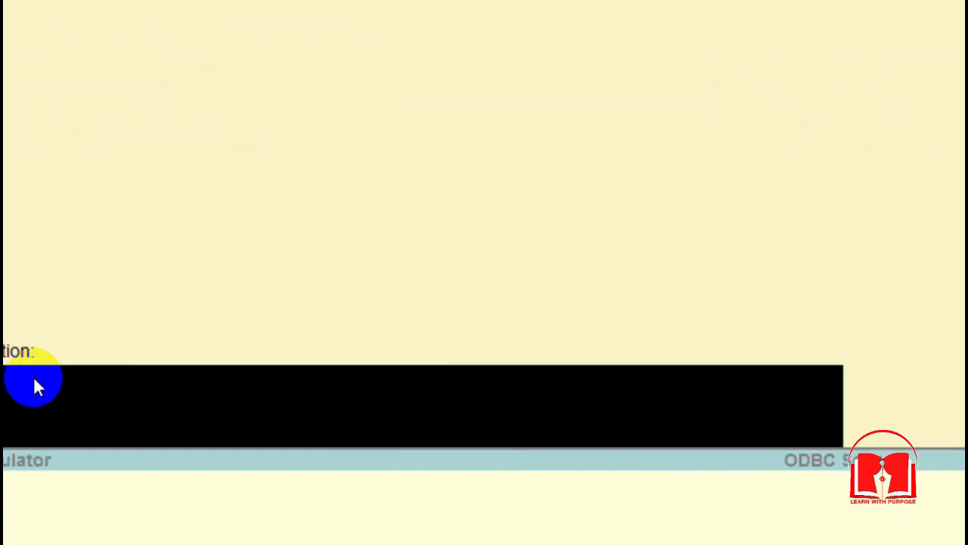
# - Save the payment voucher with the narration "exp paid for aug" without printing it
pyautogui.write('exp paid for aug')
pyautogui.press('Return')
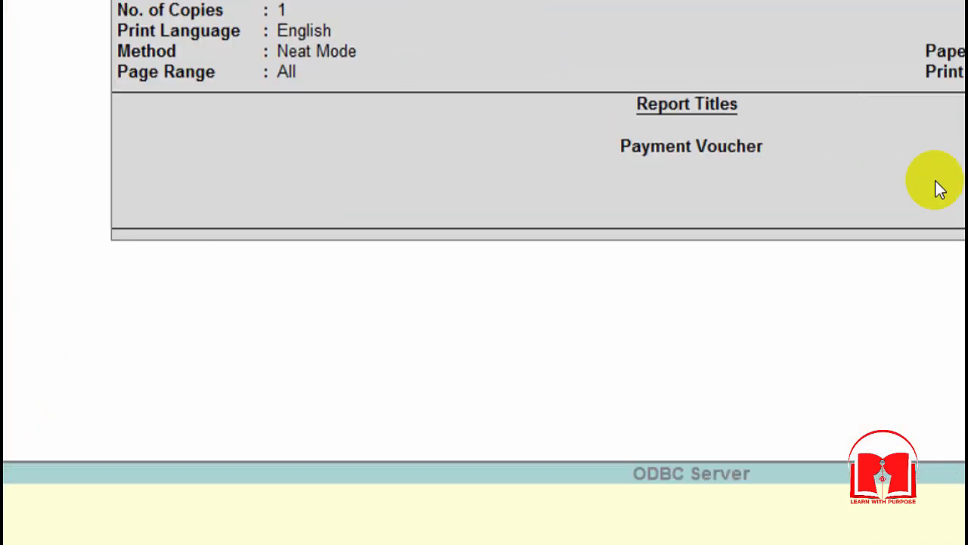
pyautogui.press('Escape')
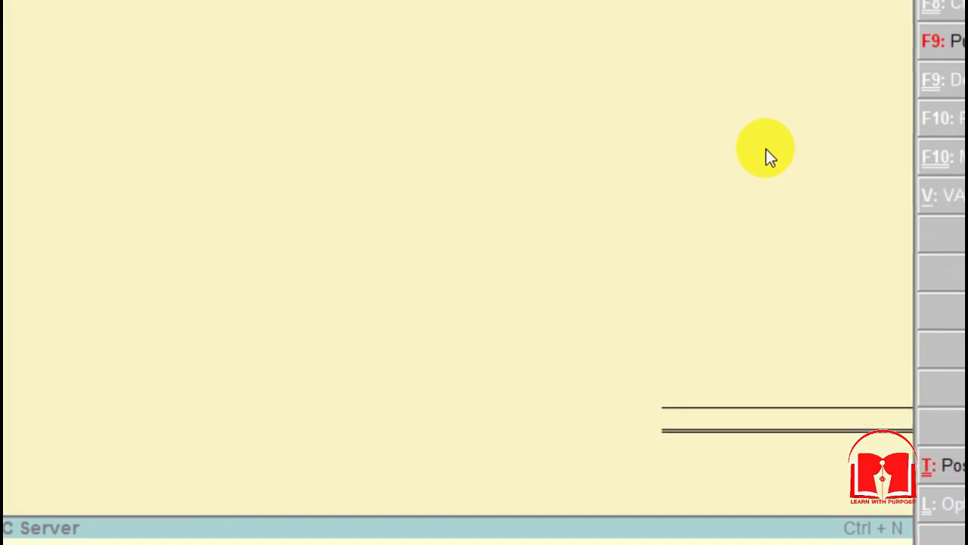